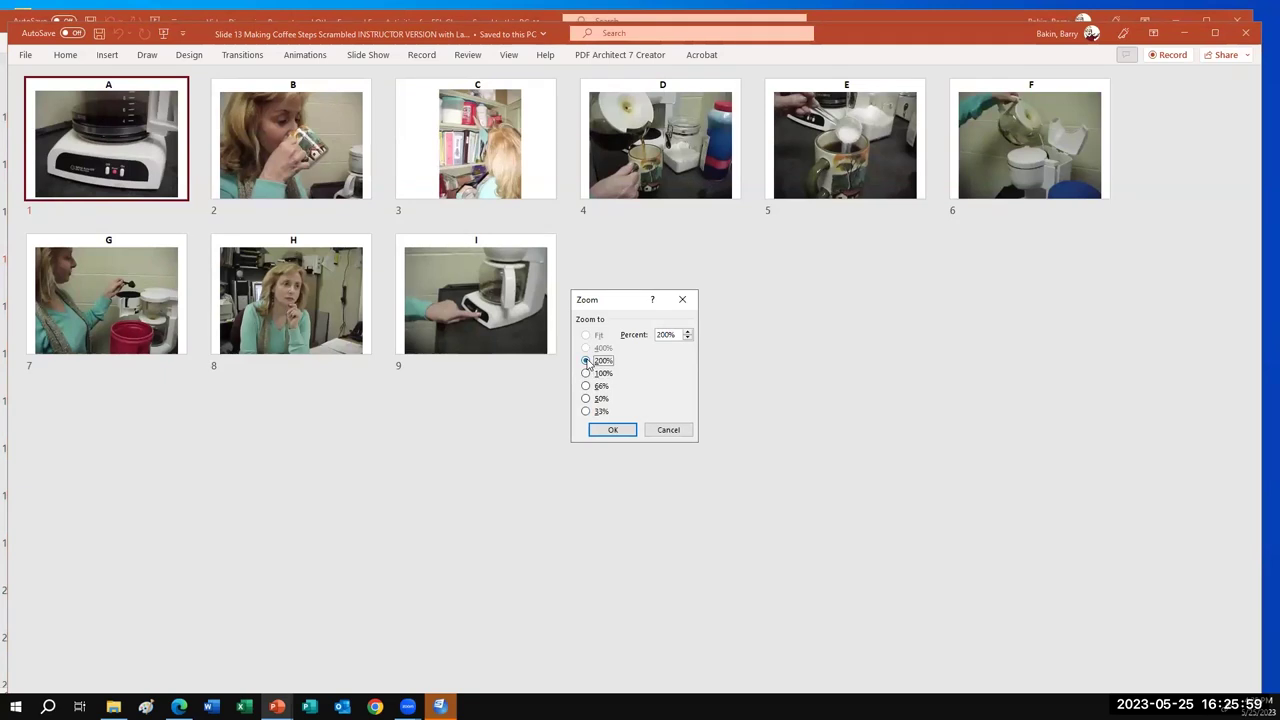
Step: Set the slide overview zoom to 200% and maximize the coffee slides window to view all nine slides
left_click(611, 430)
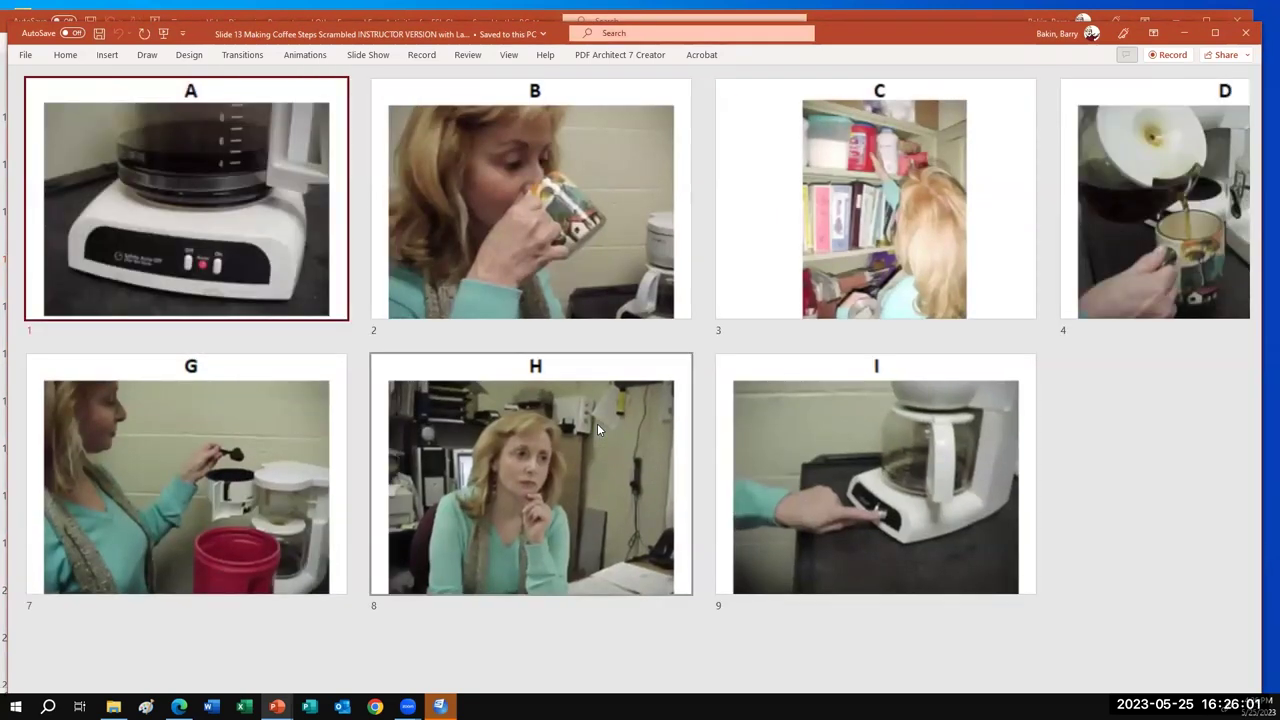
left_click_drag(1255, 288, 1258, 252)
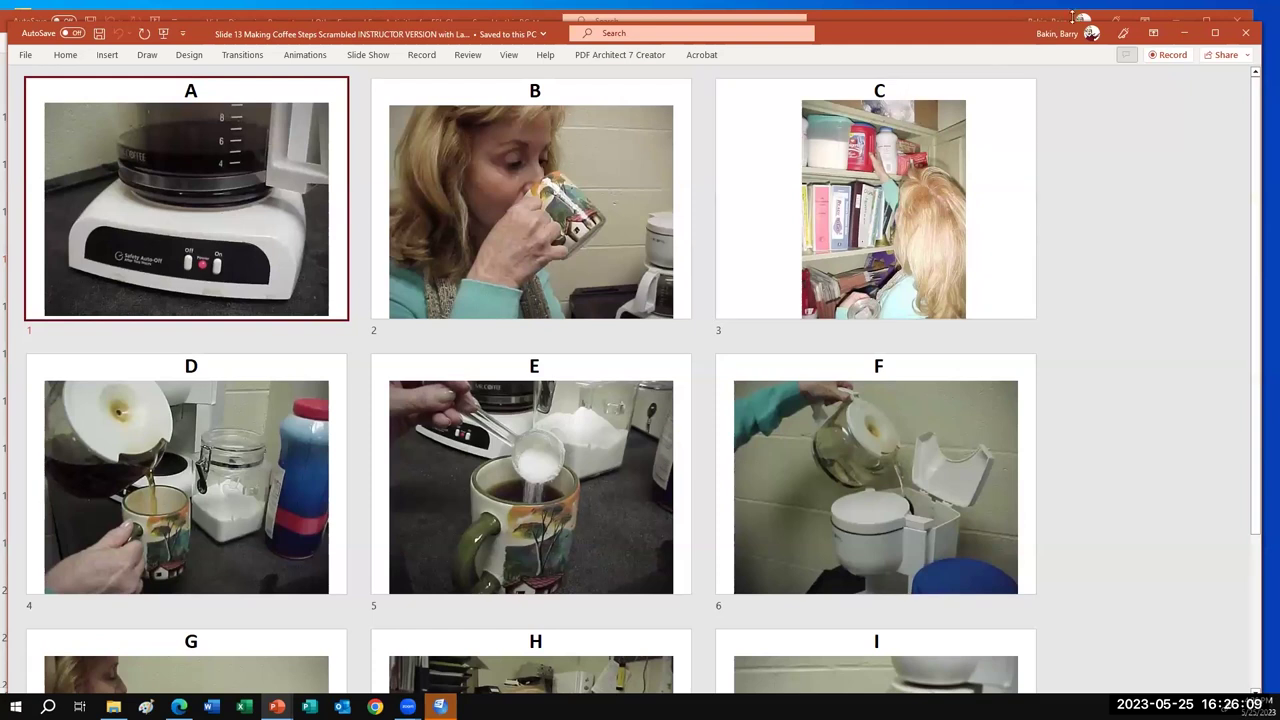
left_click(1212, 33)
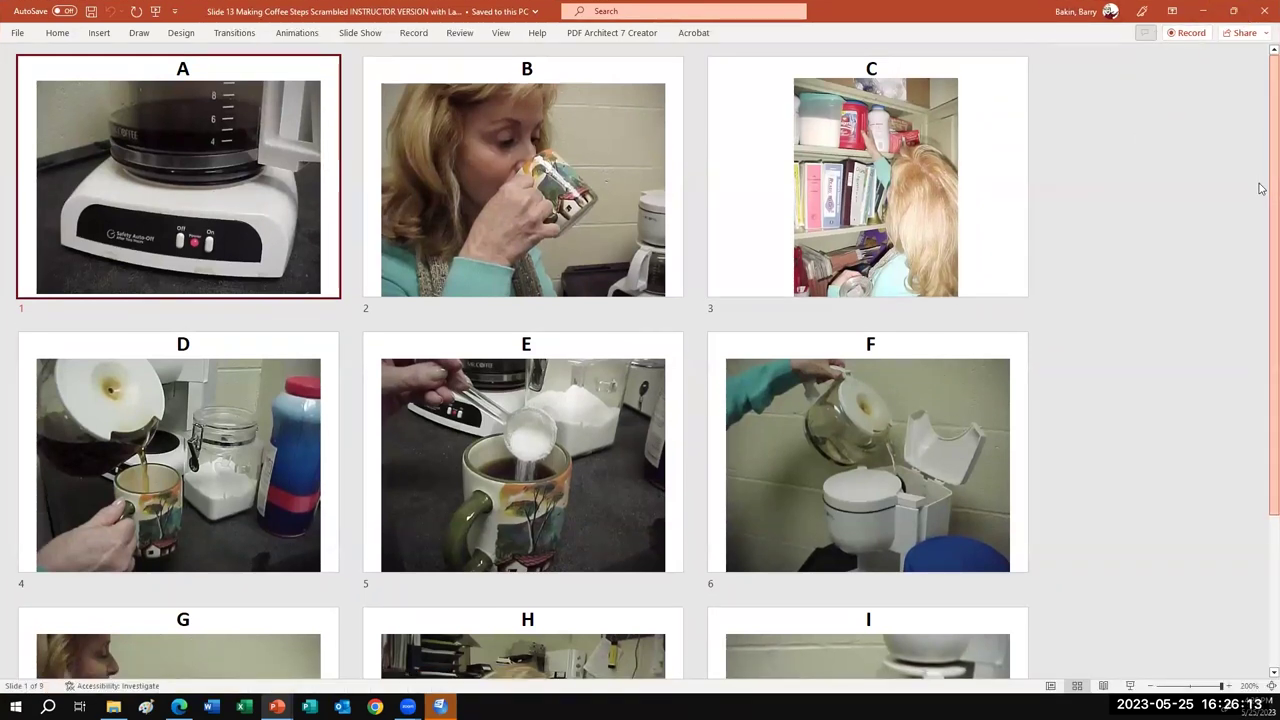
scroll(1259, 196, "down", 2)
scroll(1258, 277, "down", 2)
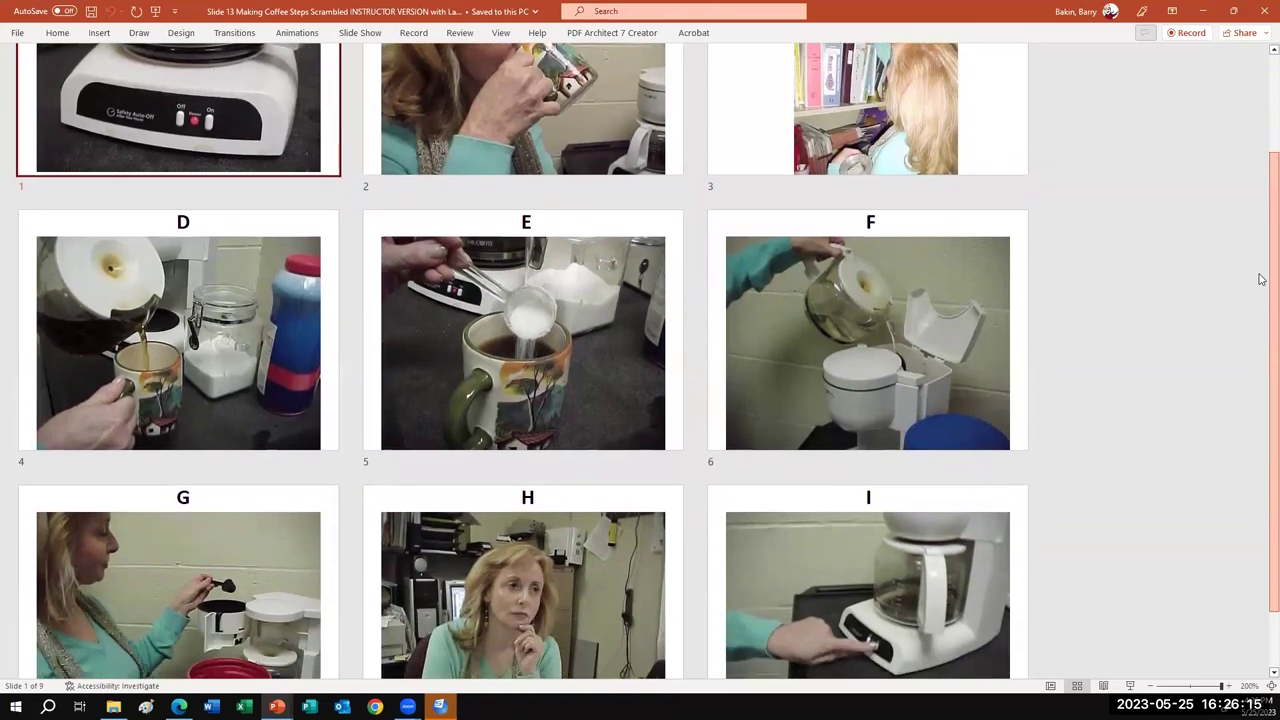
scroll(1260, 310, "down", 1)
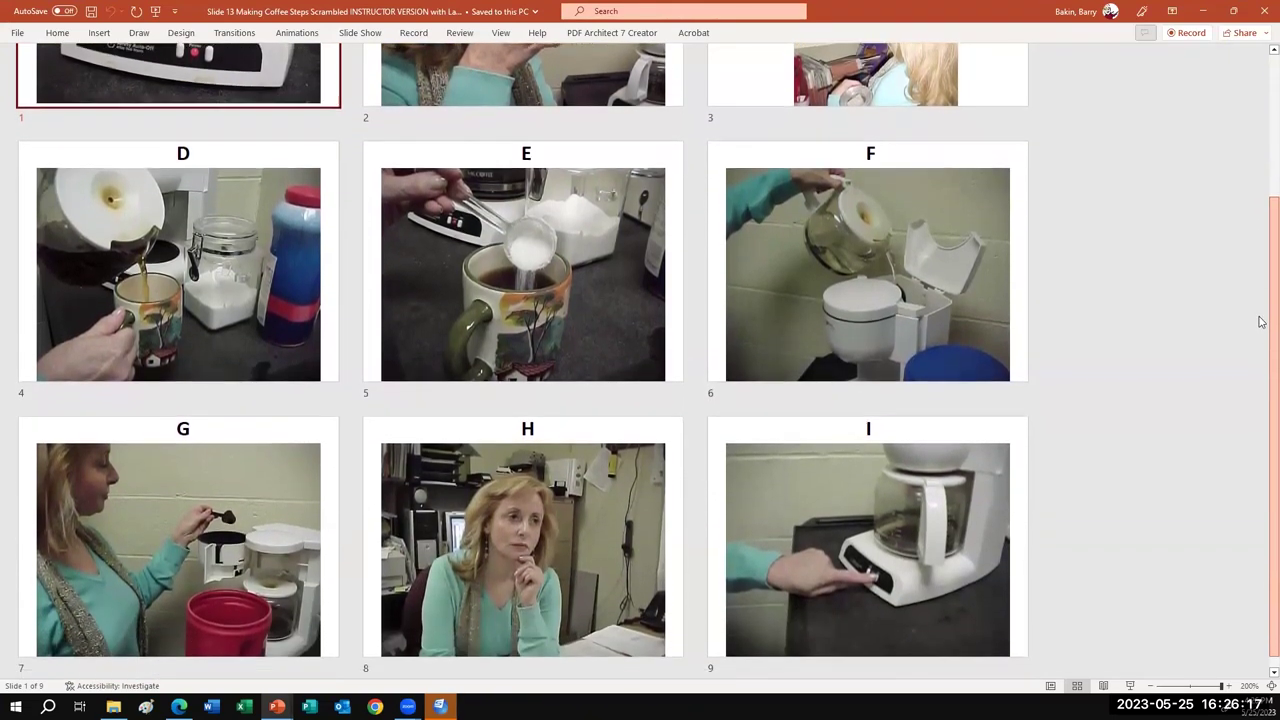
Step: Reduce the slide overview zoom to 170% so the slides sit four across
left_click(1150, 686)
left_click(1150, 686)
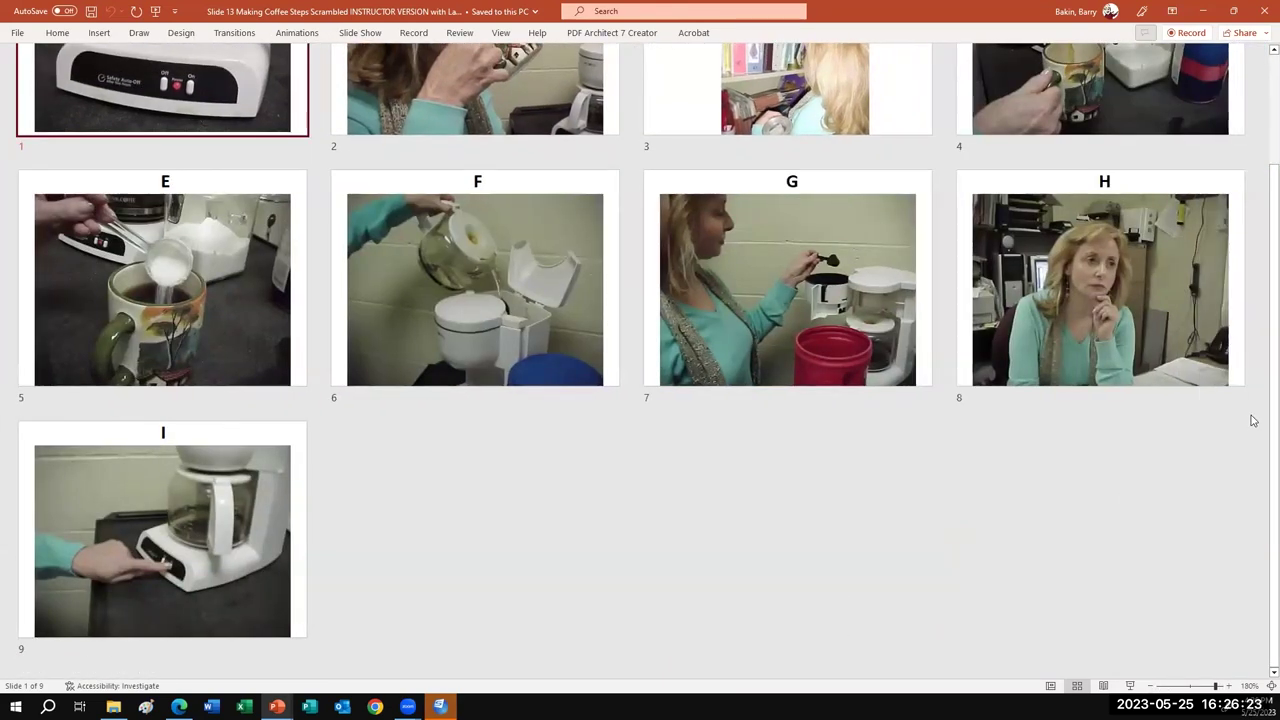
left_click_drag(1260, 406, 1257, 309)
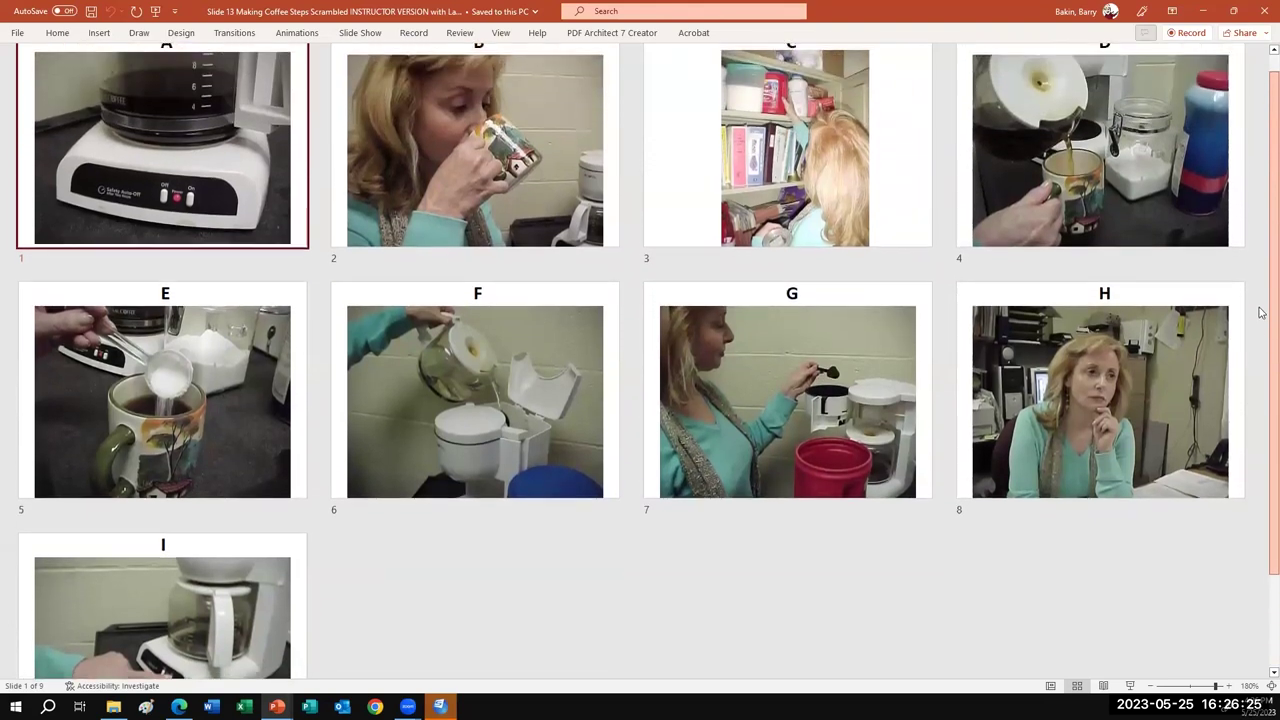
left_click(1150, 686)
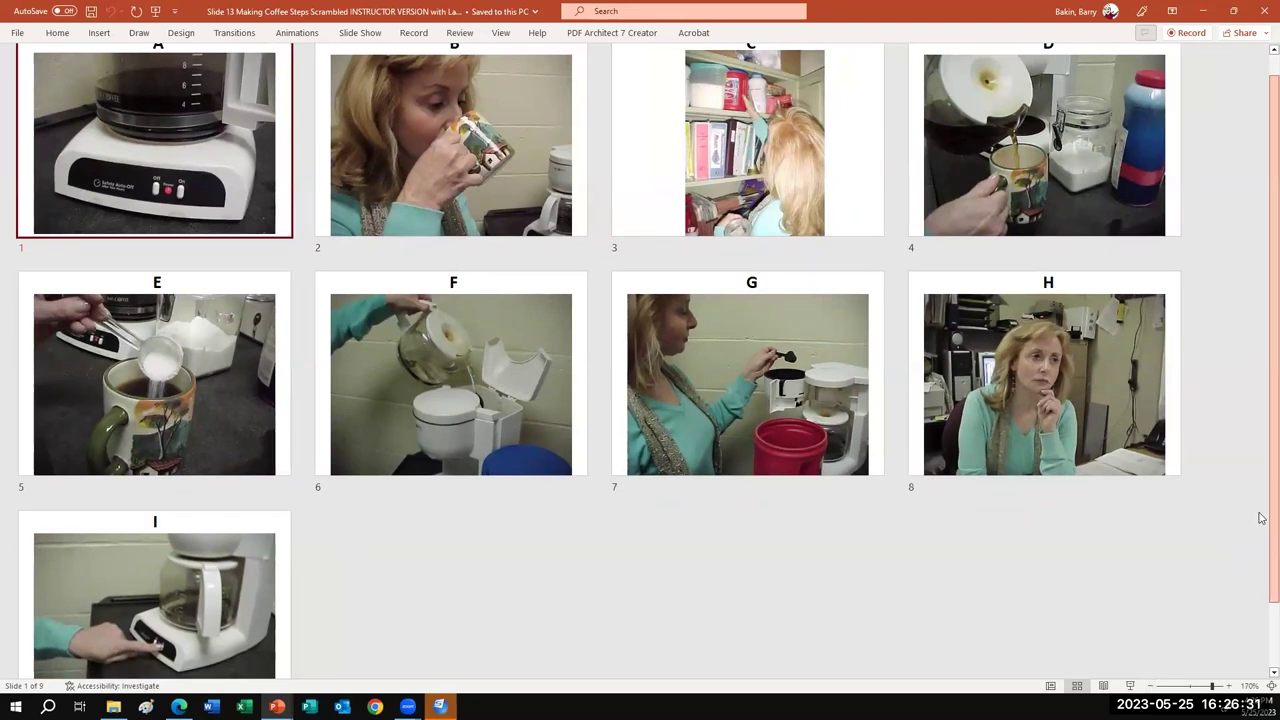
scroll(1261, 512, "up", 1)
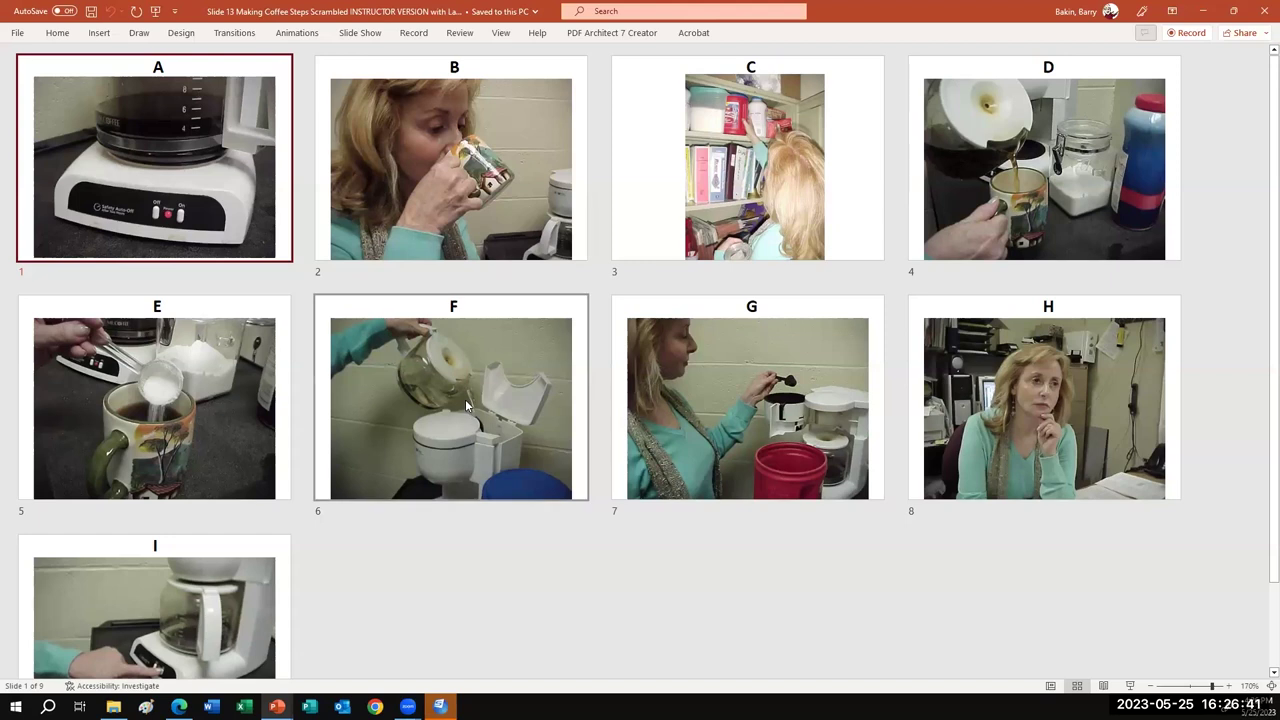
Step: Scramble the coffee-making slides by reordering slides in the overview, finishing with slide H in last place
left_click_drag(465, 399, 854, 190)
left_click_drag(975, 240, 905, 460)
left_click(656, 432)
left_click_drag(552, 355, 342, 203)
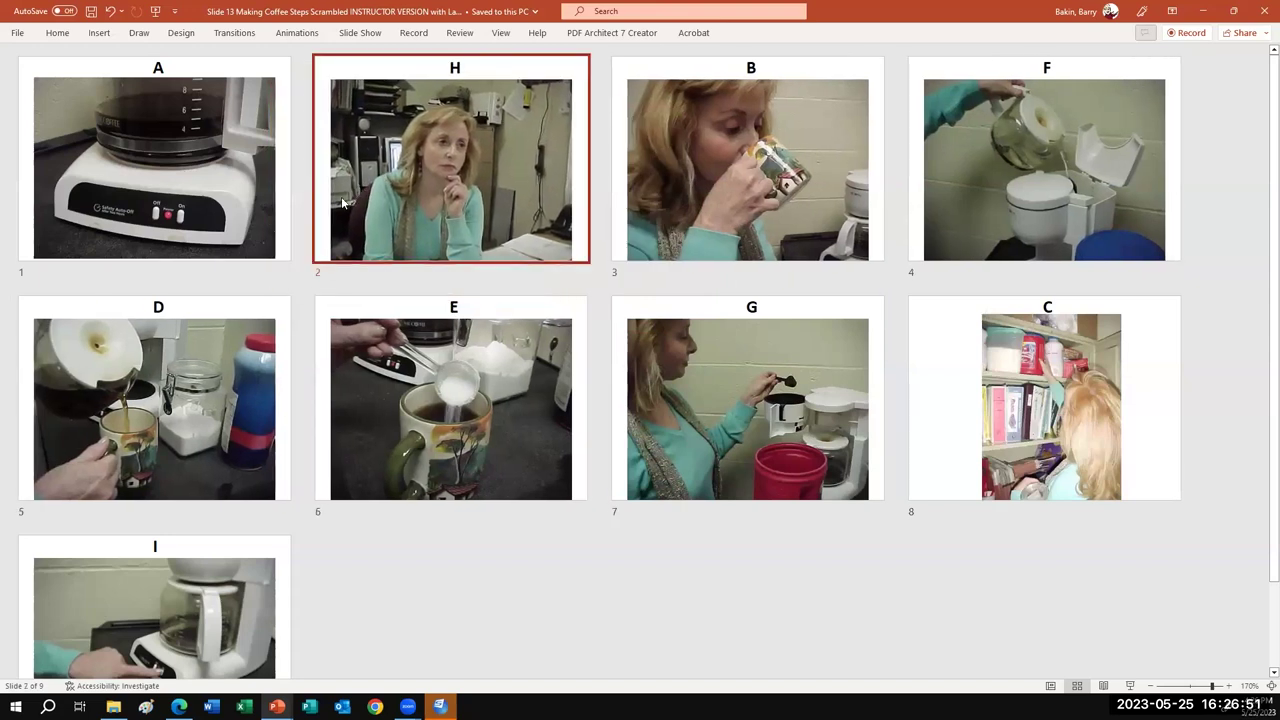
left_click_drag(496, 186, 490, 620)
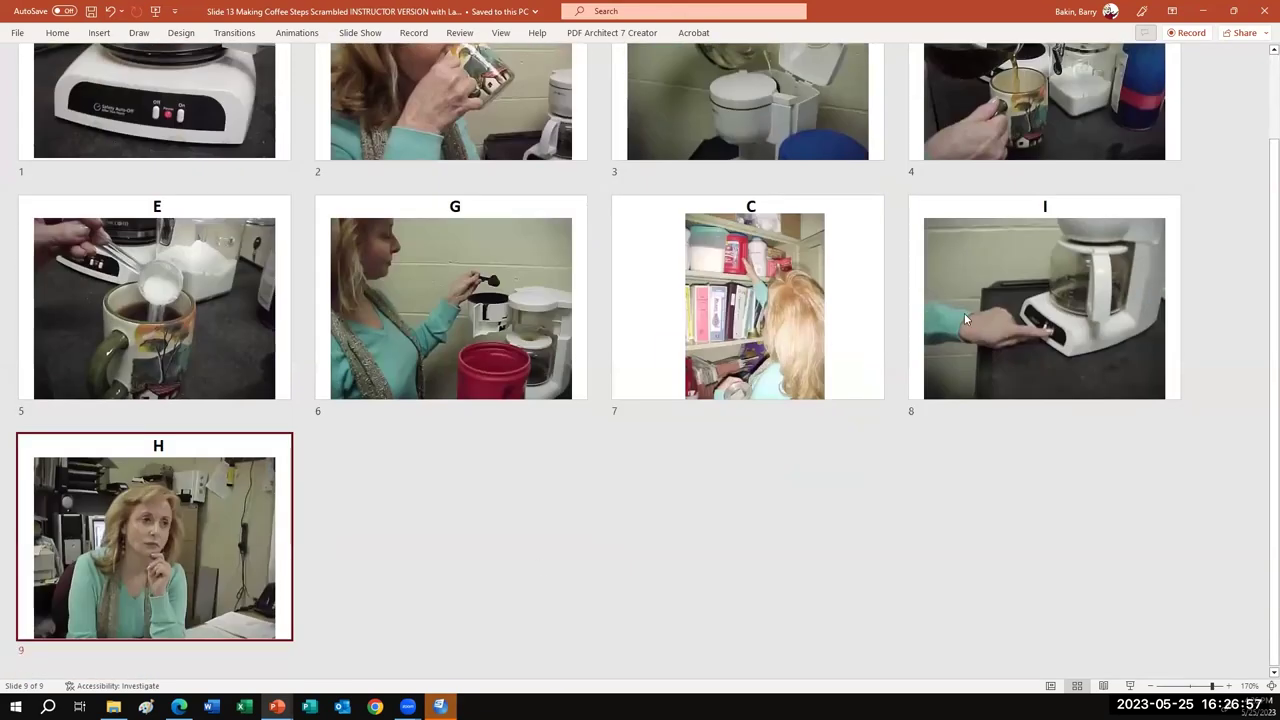
Step: Look over the rearranged coffee-making slides to examine their current sequence
scroll(1258, 195, "up", 2)
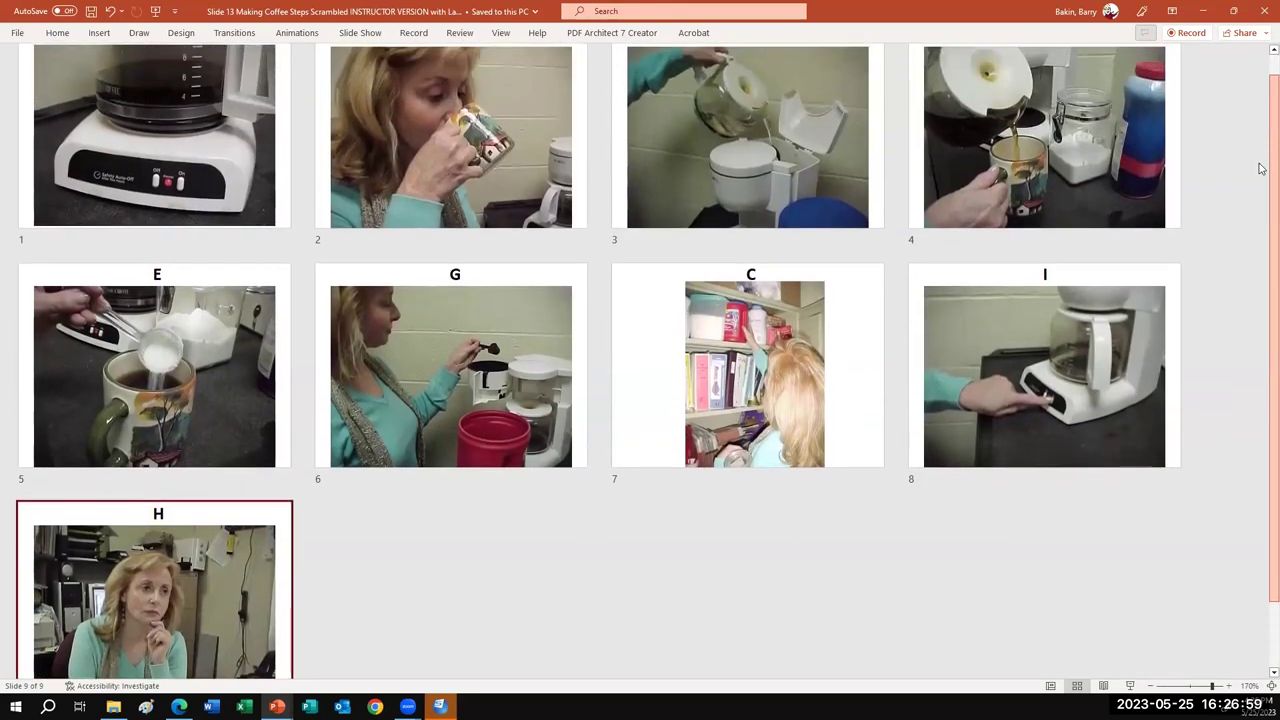
scroll(1260, 165, "up", 1)
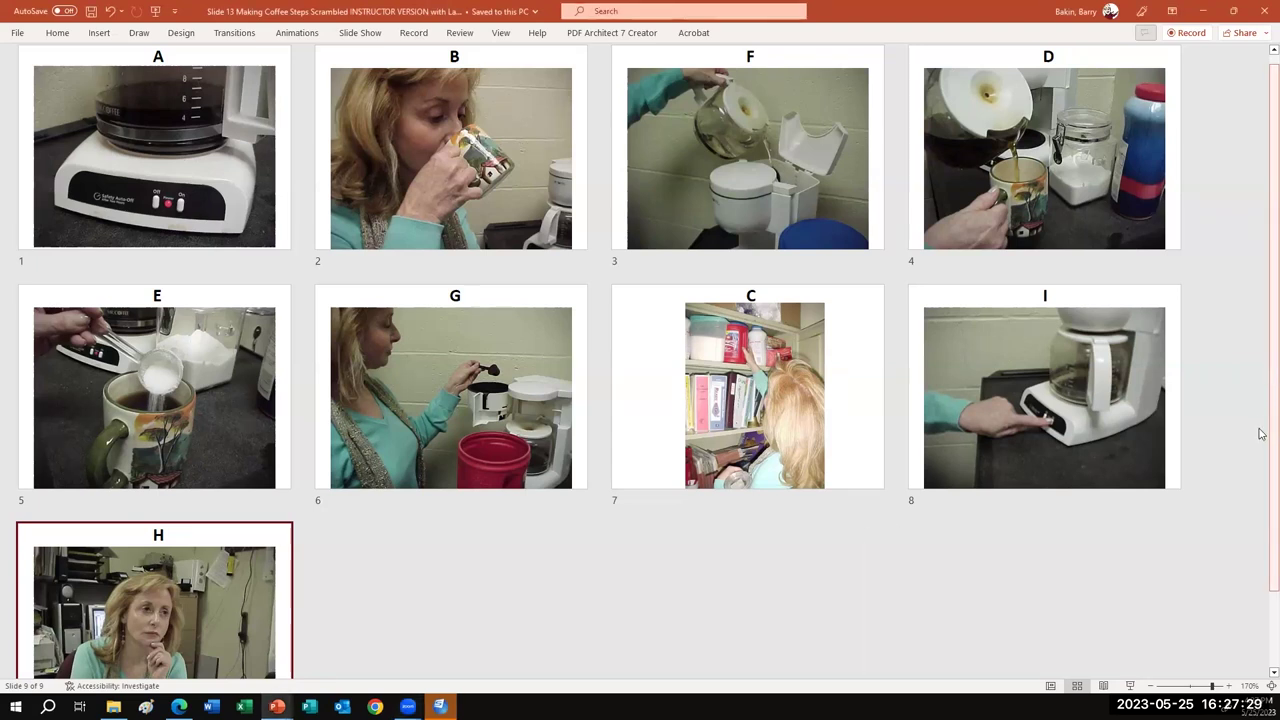
scroll(1261, 505, "down", 2)
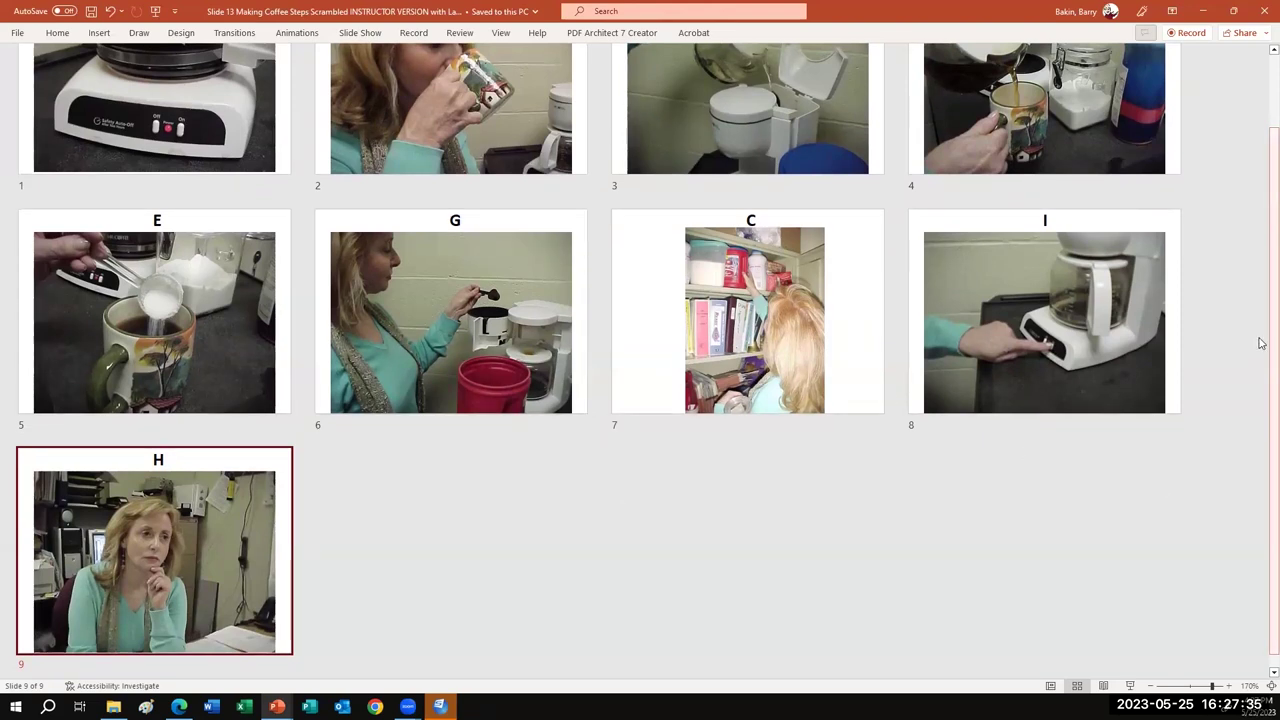
scroll(1260, 330, "up", 1)
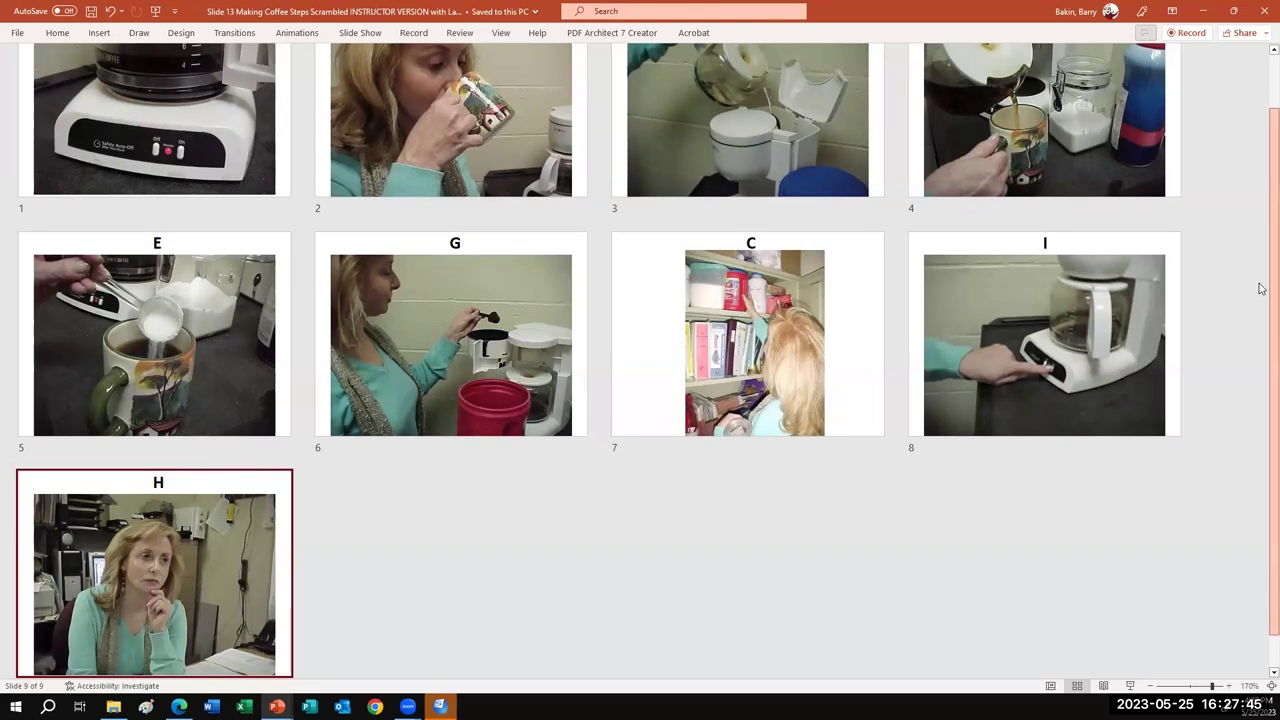
scroll(1259, 280, "up", 2)
scroll(1260, 235, "down", 3)
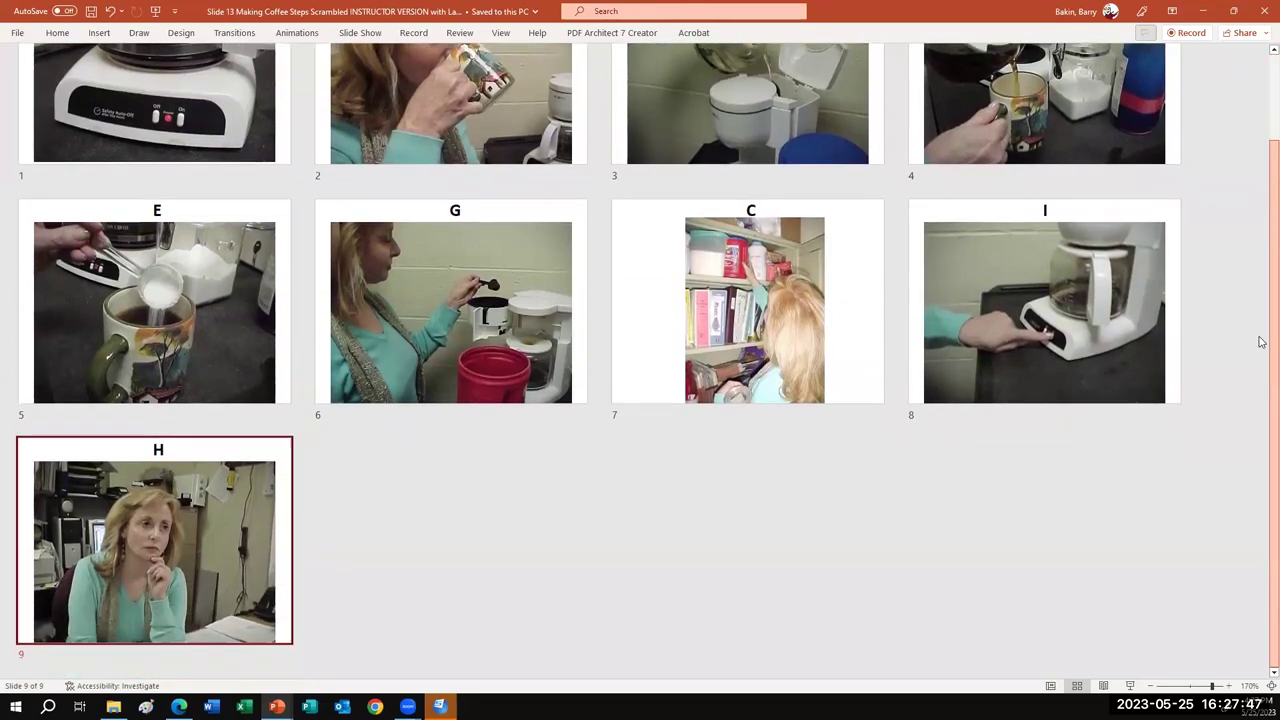
scroll(1260, 311, "up", 1)
scroll(1260, 311, "down", 1)
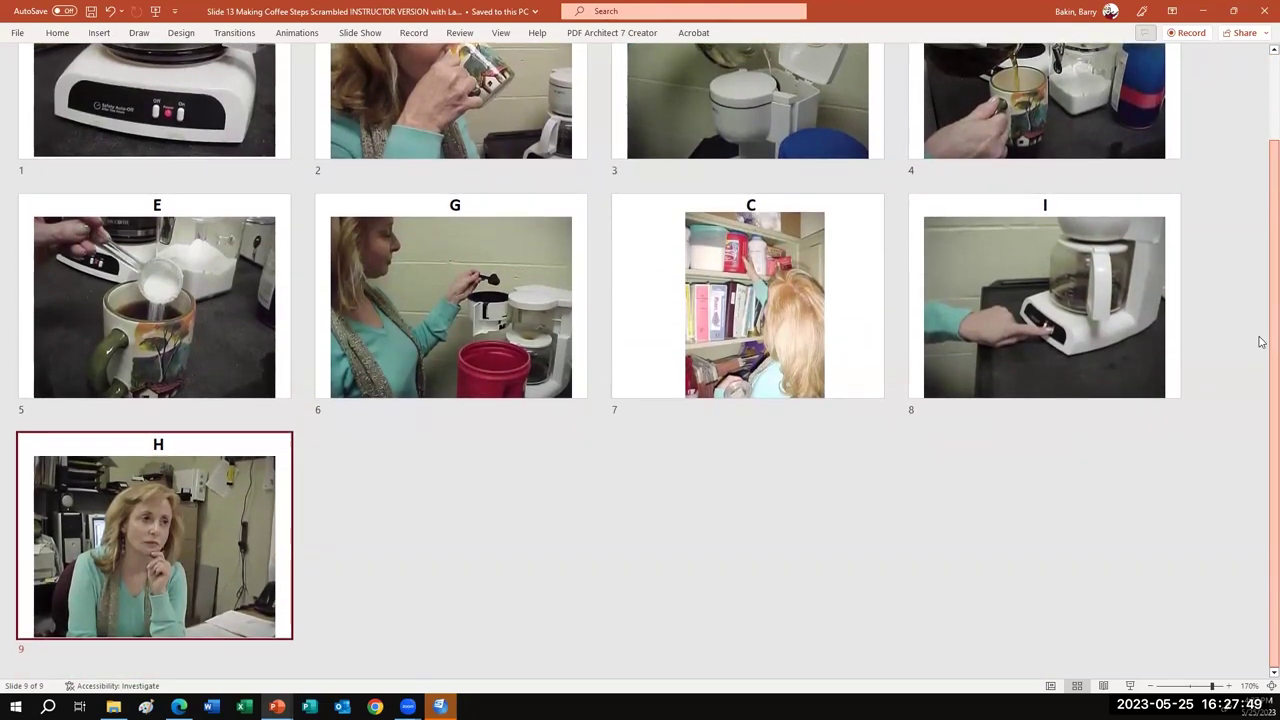
scroll(1260, 320, "up", 2)
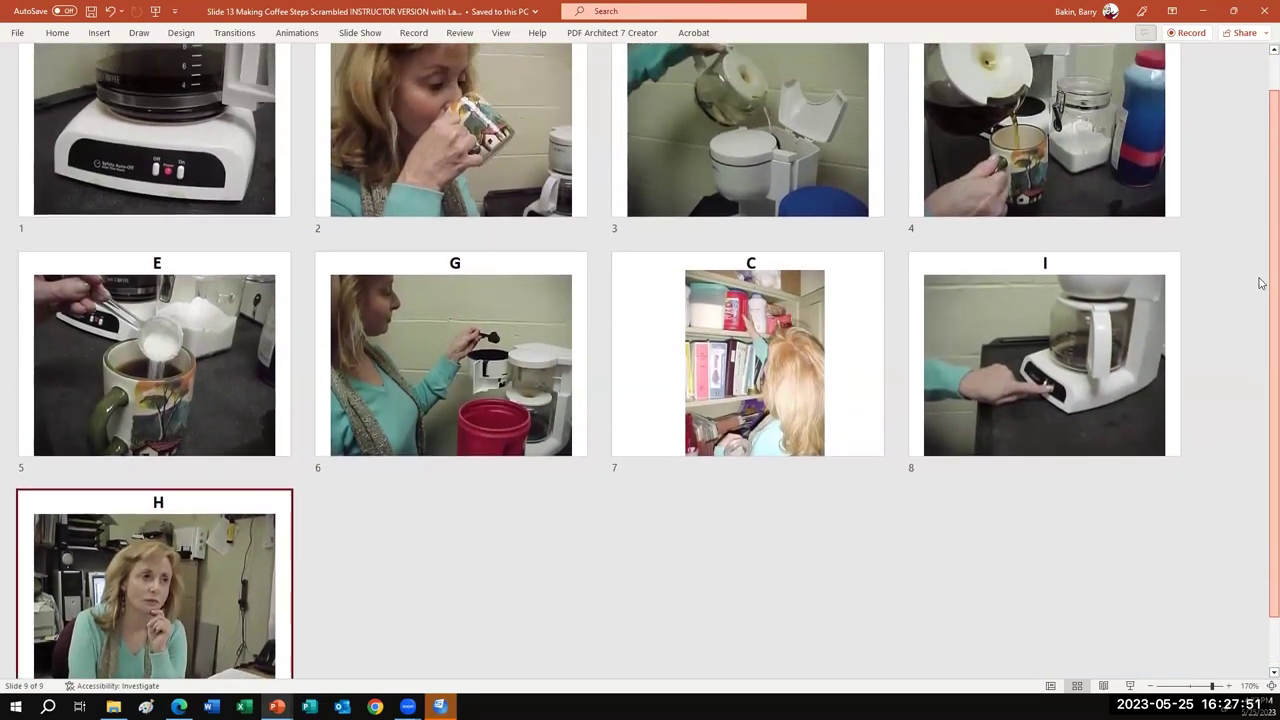
scroll(1260, 276, "up", 1)
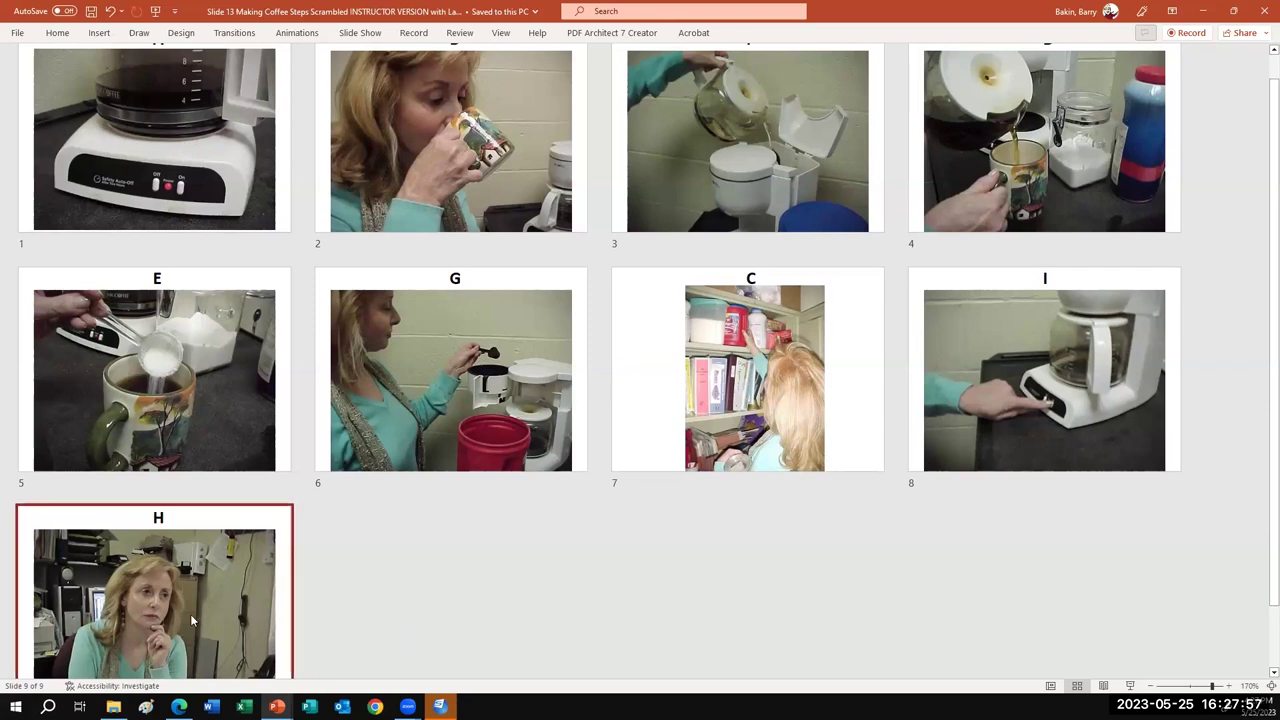
Step: Move slide H to first place, slide C to second and slide G to third in the coffee sequence
left_click_drag(193, 531, 202, 151)
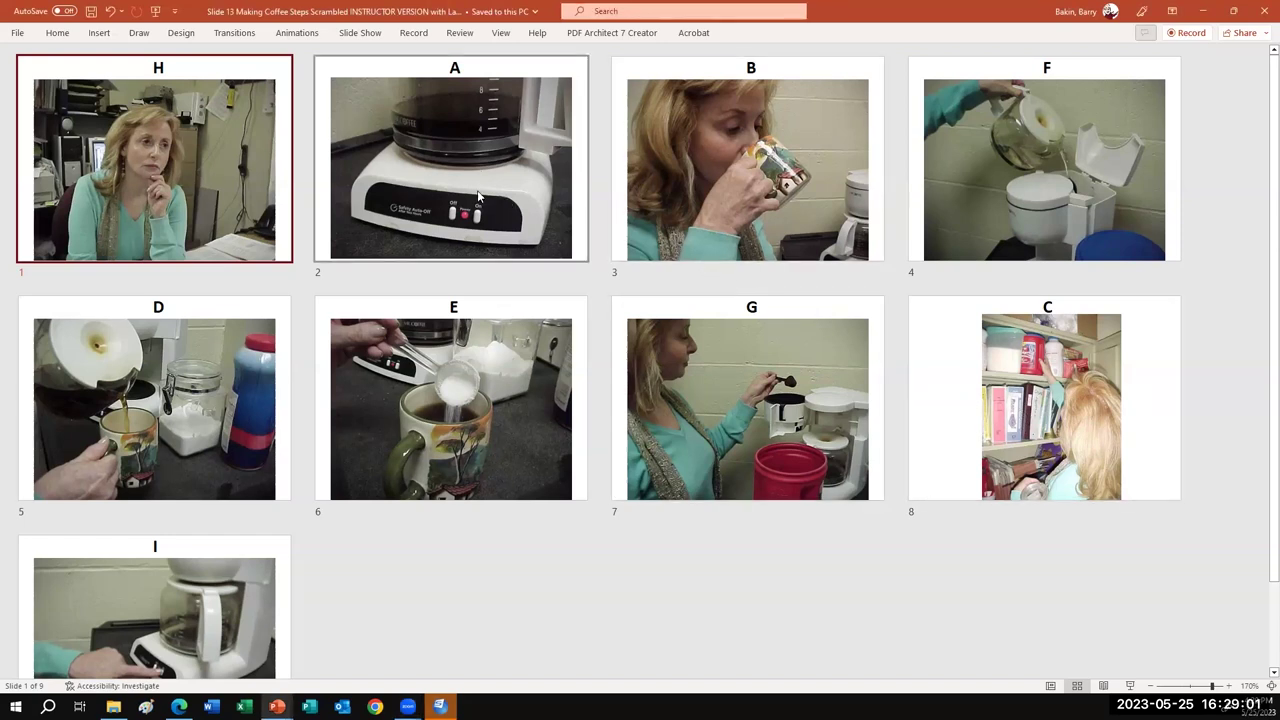
left_click_drag(1012, 320, 405, 87)
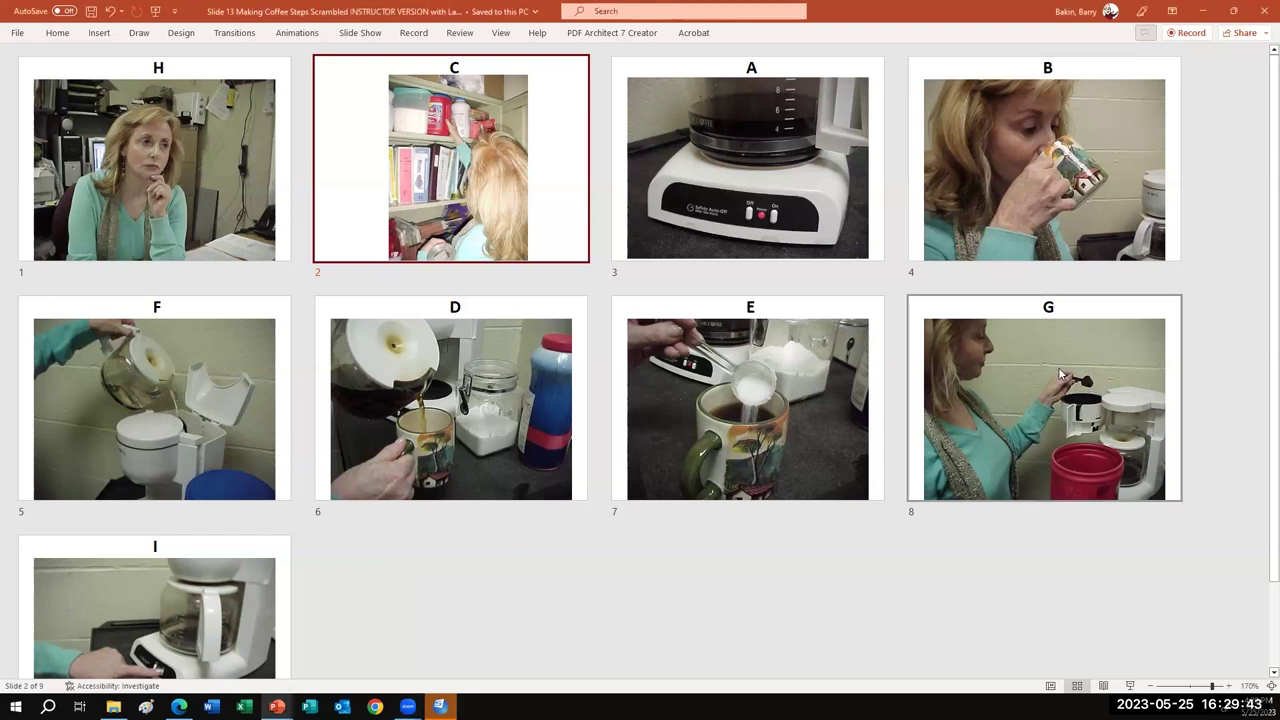
left_click_drag(989, 322, 684, 91)
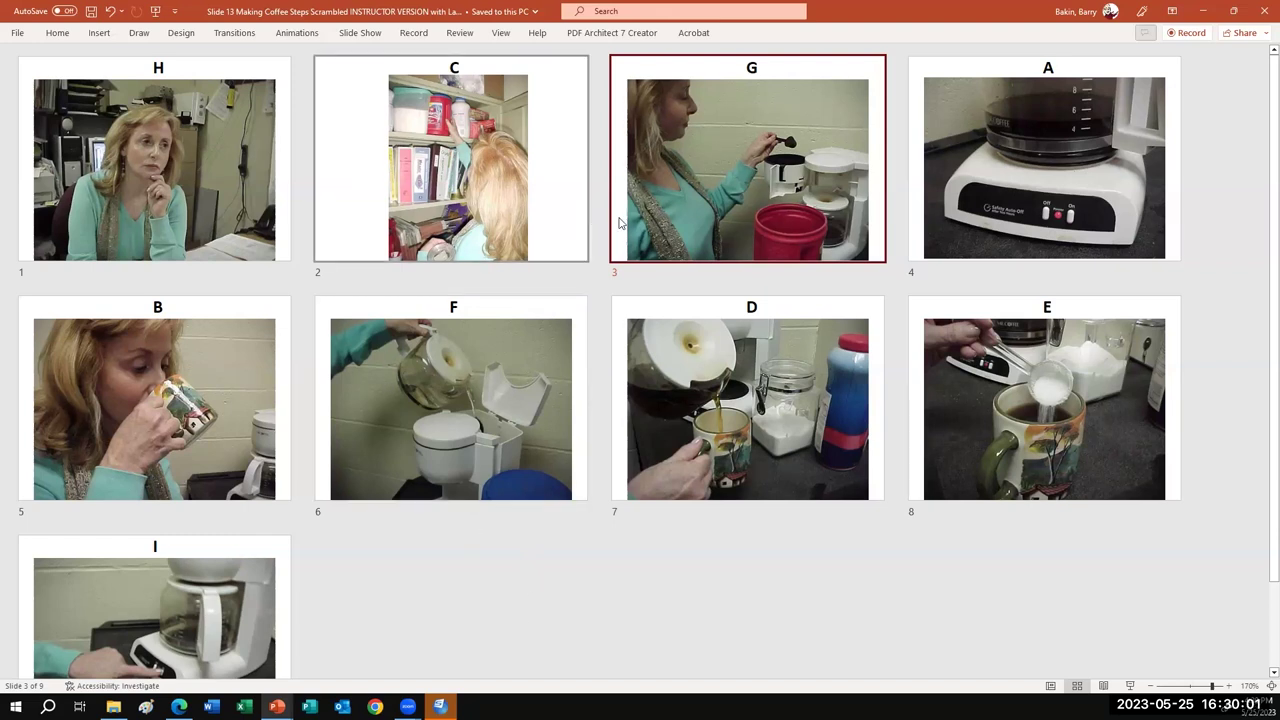
Step: Return the coffee-making slides to alphabetical order by their letter labels, A through I
left_click_drag(1021, 145, 214, 140)
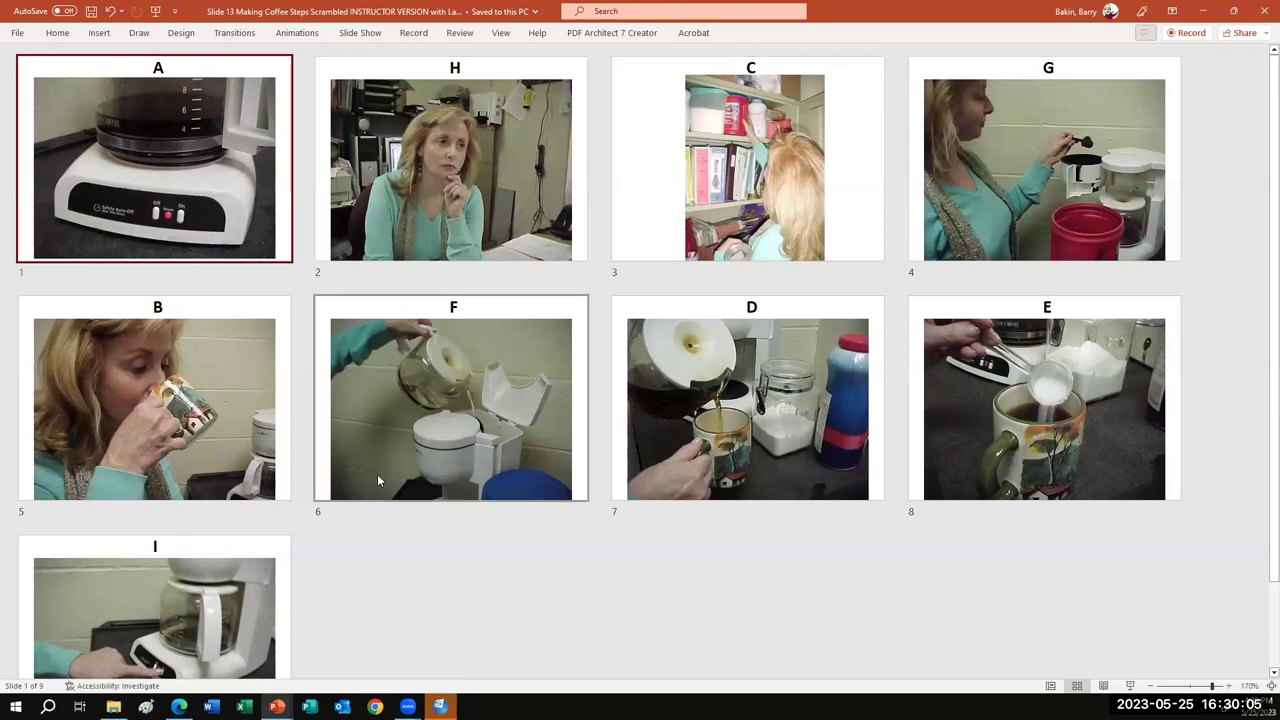
left_click_drag(188, 376, 492, 150)
left_click_drag(974, 150, 703, 160)
left_click(940, 159)
mouse_move(952, 160)
left_mouse_down()
mouse_move(950, 206)
mouse_move(948, 180)
left_mouse_up()
left_click_drag(737, 362, 920, 185)
left_click_drag(975, 313, 286, 337)
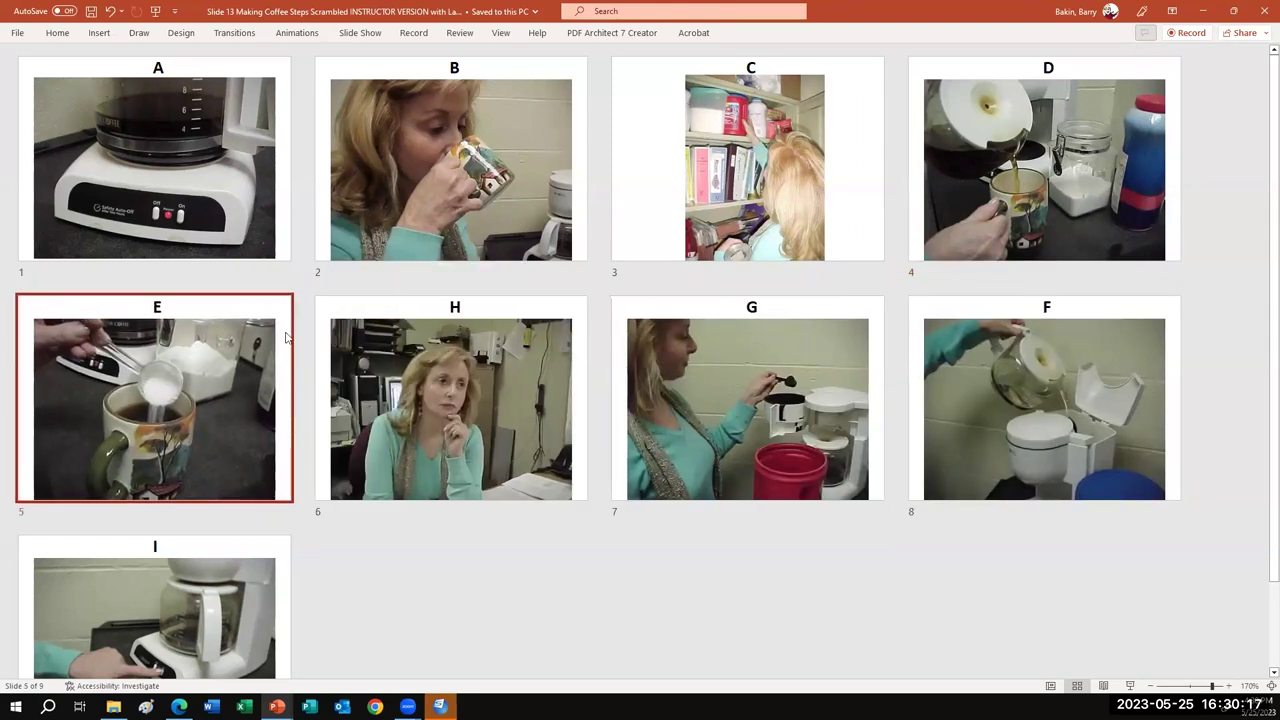
left_click_drag(966, 321, 460, 333)
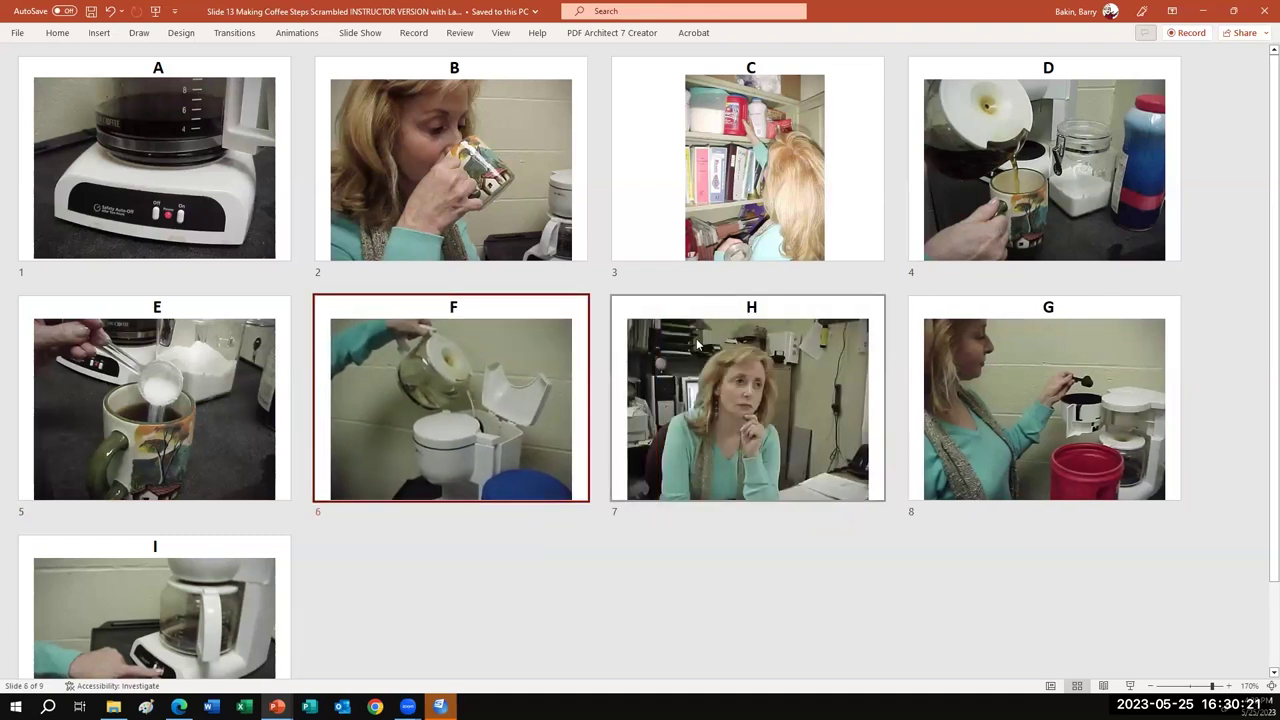
left_click_drag(860, 355, 1177, 360)
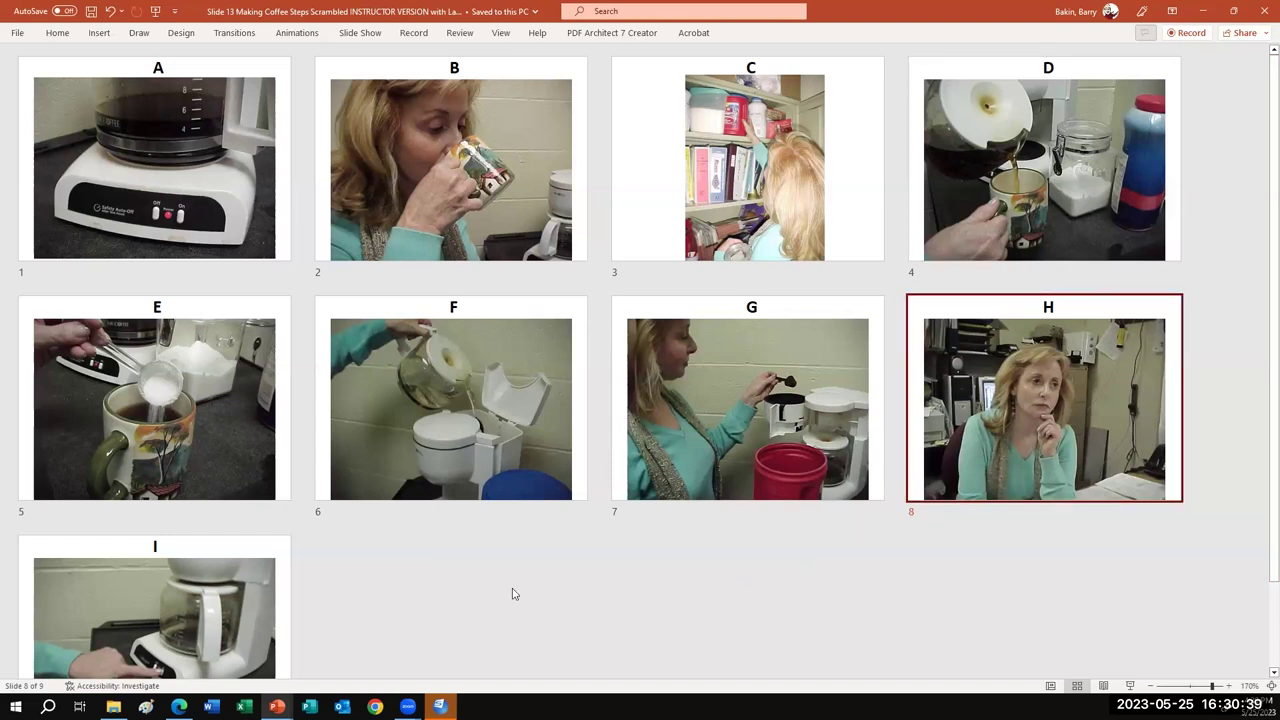
Step: Minimize the coffee slides and show slide 12 with the pre-cosmetology student photos in the main presentation
left_click(1201, 17)
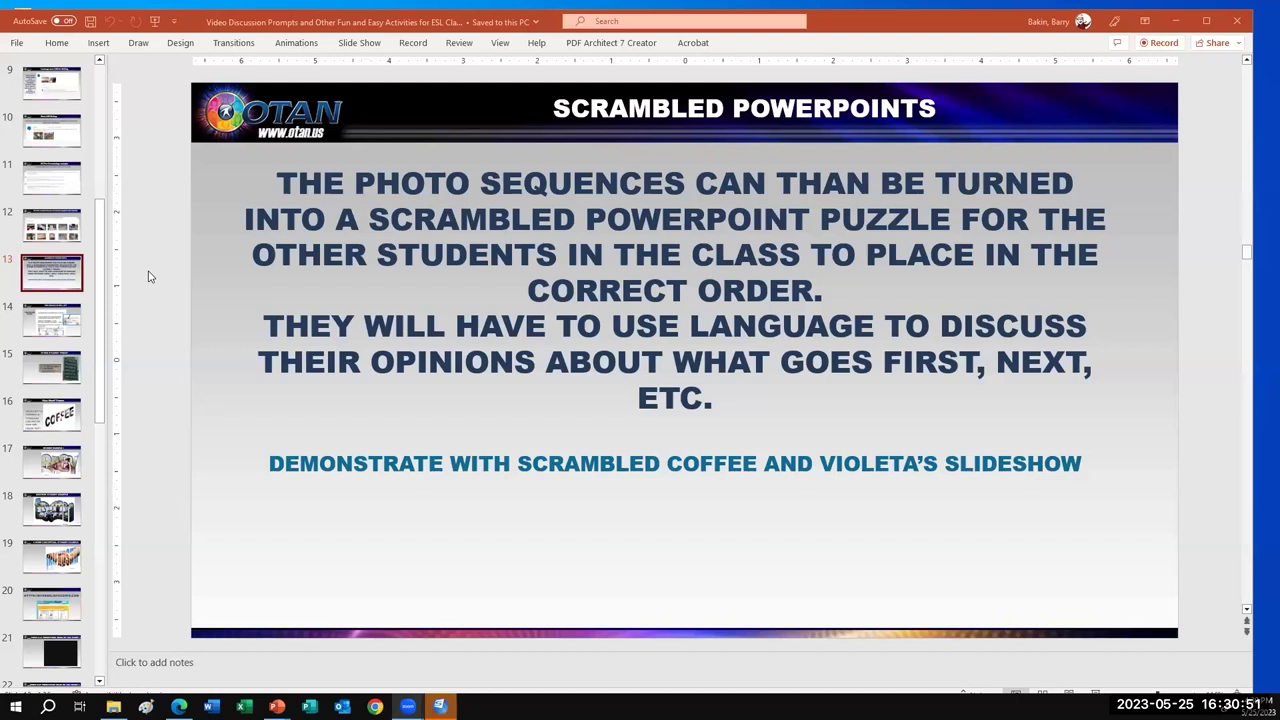
left_click(71, 237)
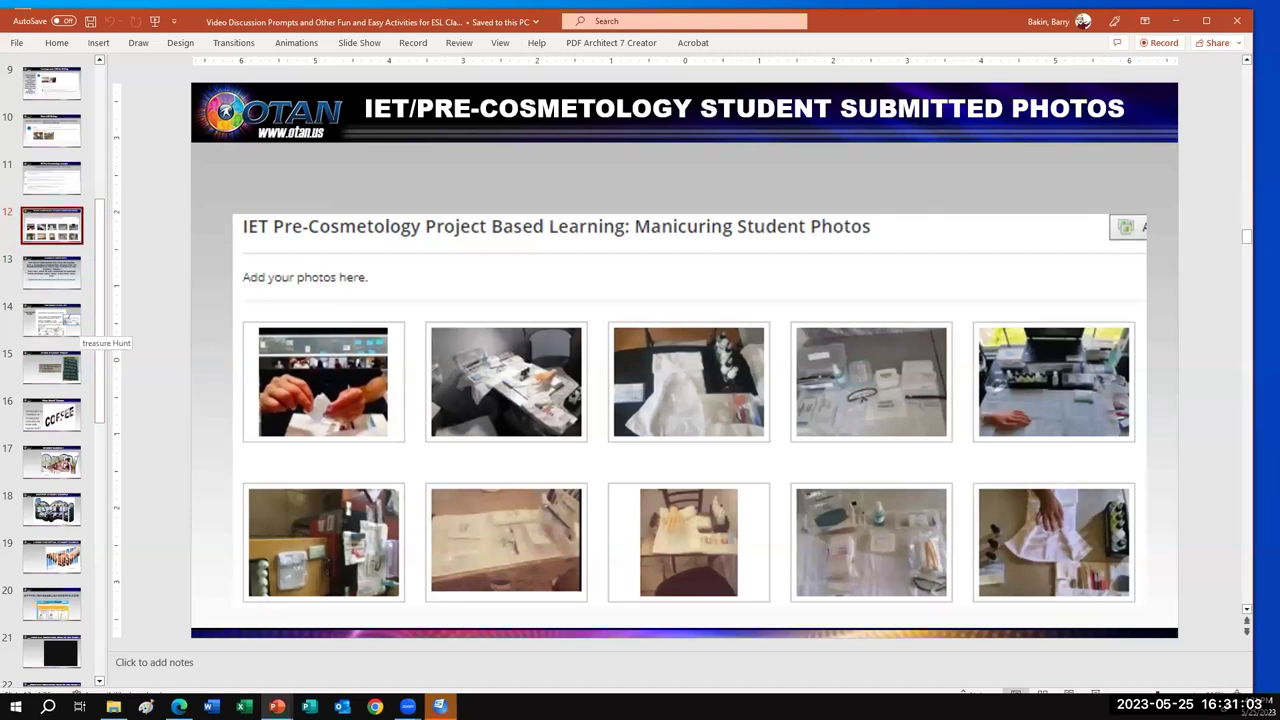
Step: Open the scrambled nail-painting presentation from File Explorer, play its slide show from slide 7, and end it at slide 10
left_click(113, 707)
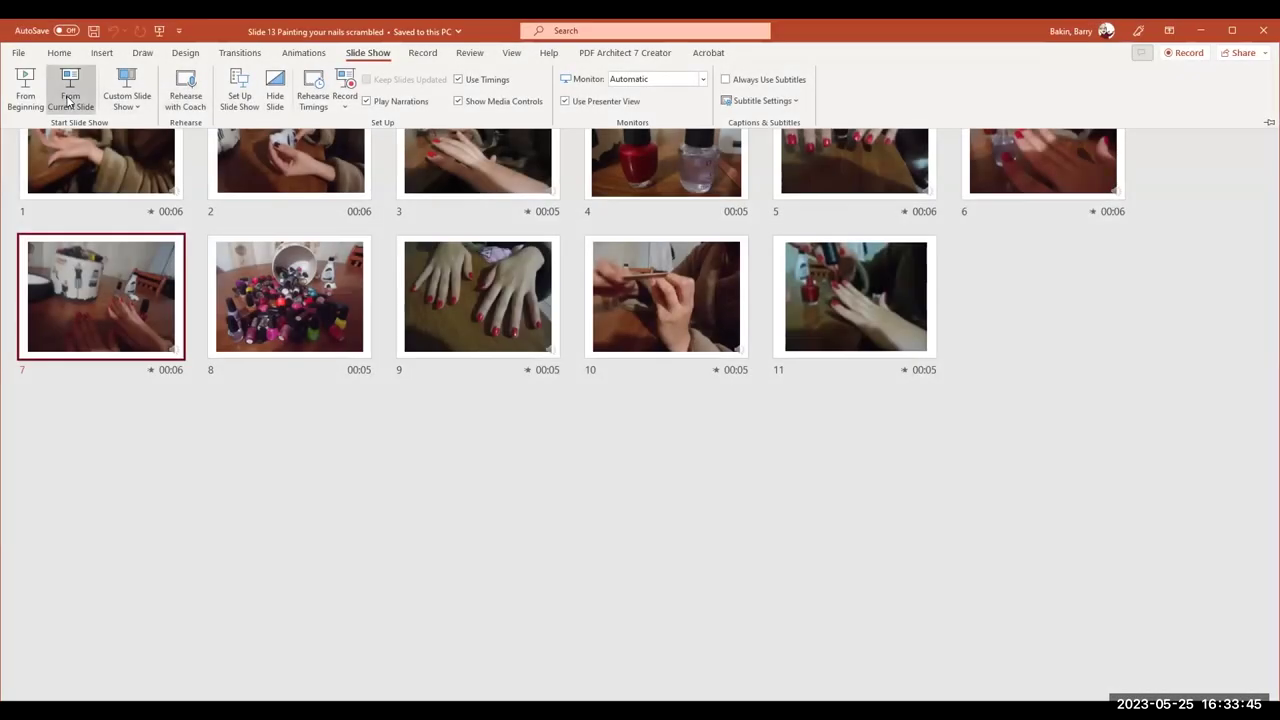
left_click(68, 100)
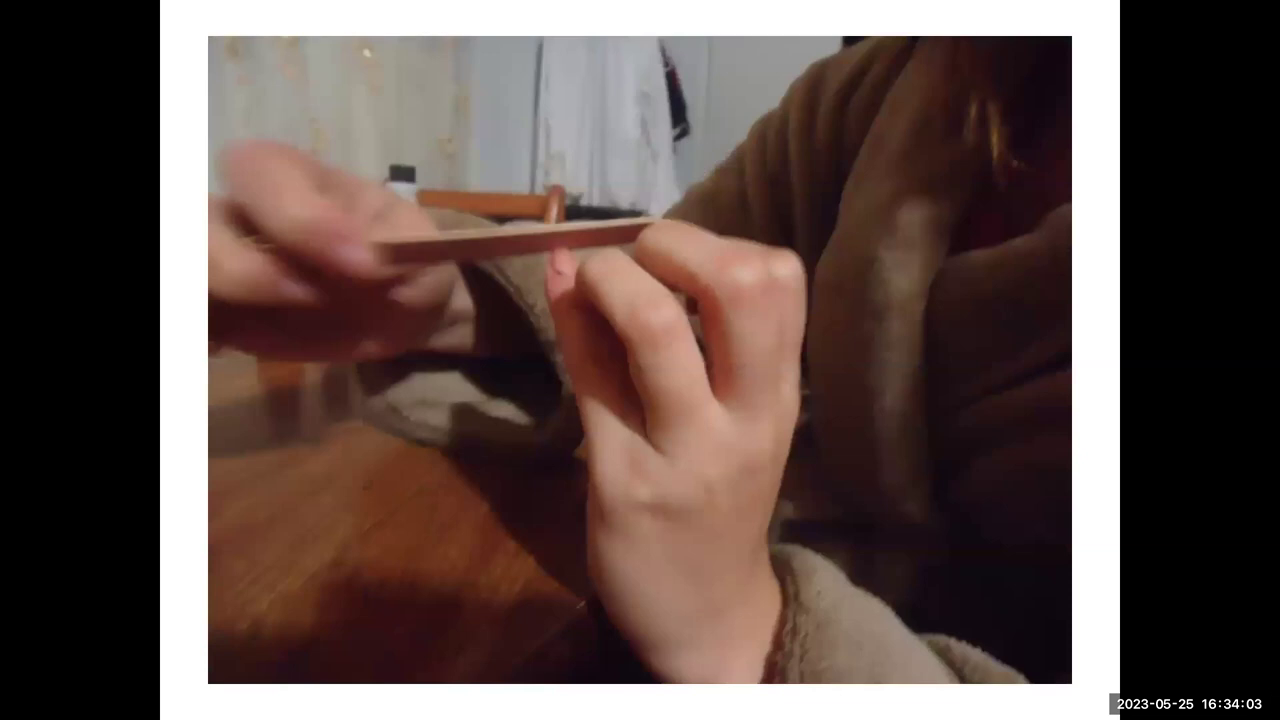
key("Escape")
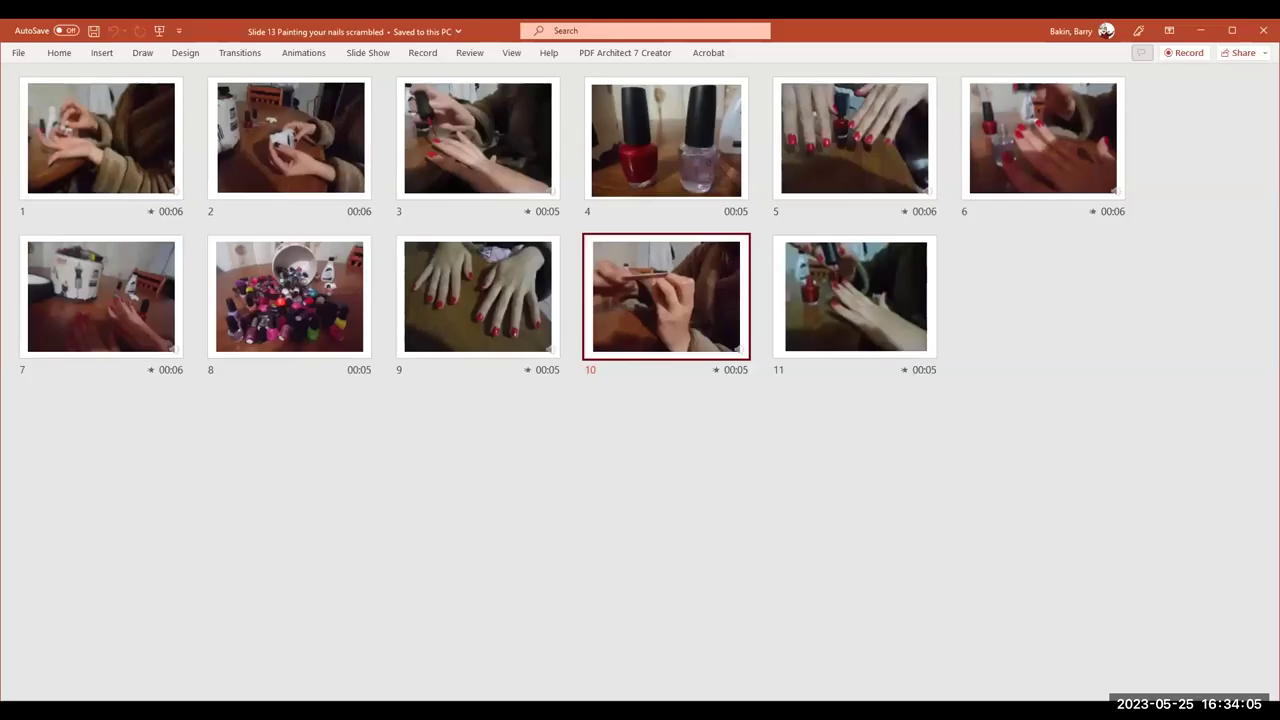
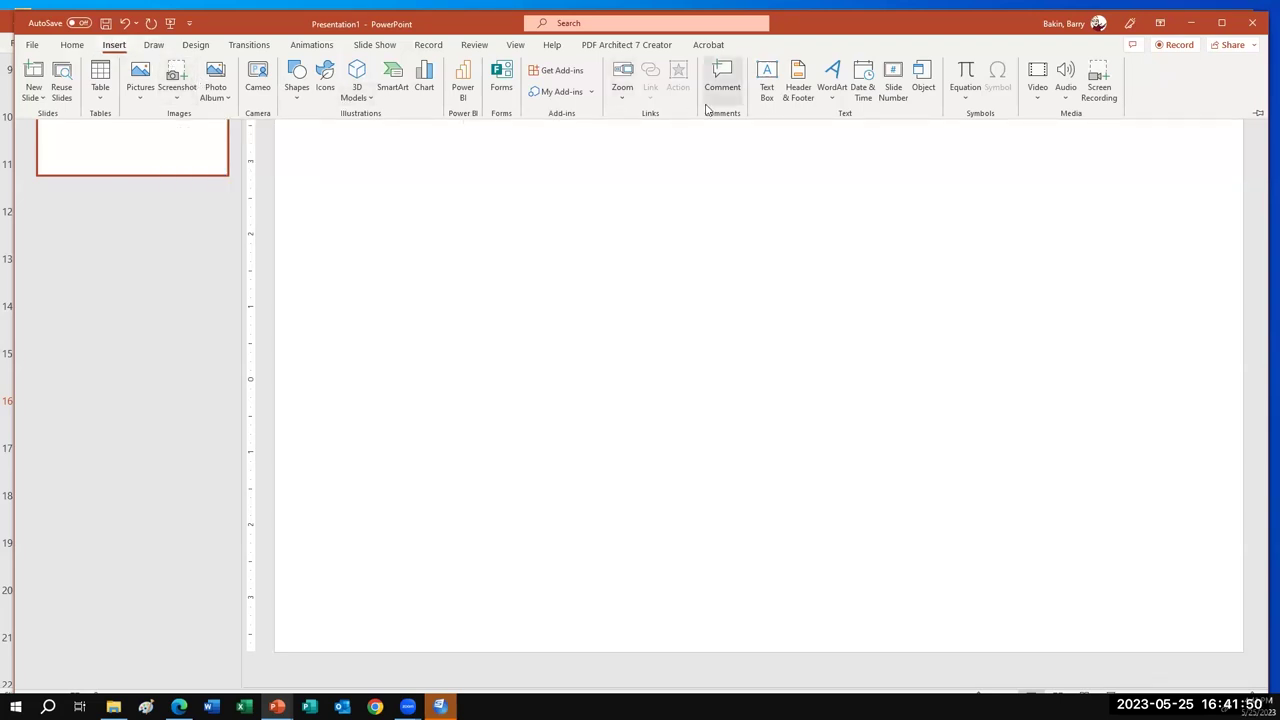
Step: Insert white, light-blue-outlined WordArt on the blank slide and move it to the upper half of the slide
left_click(834, 91)
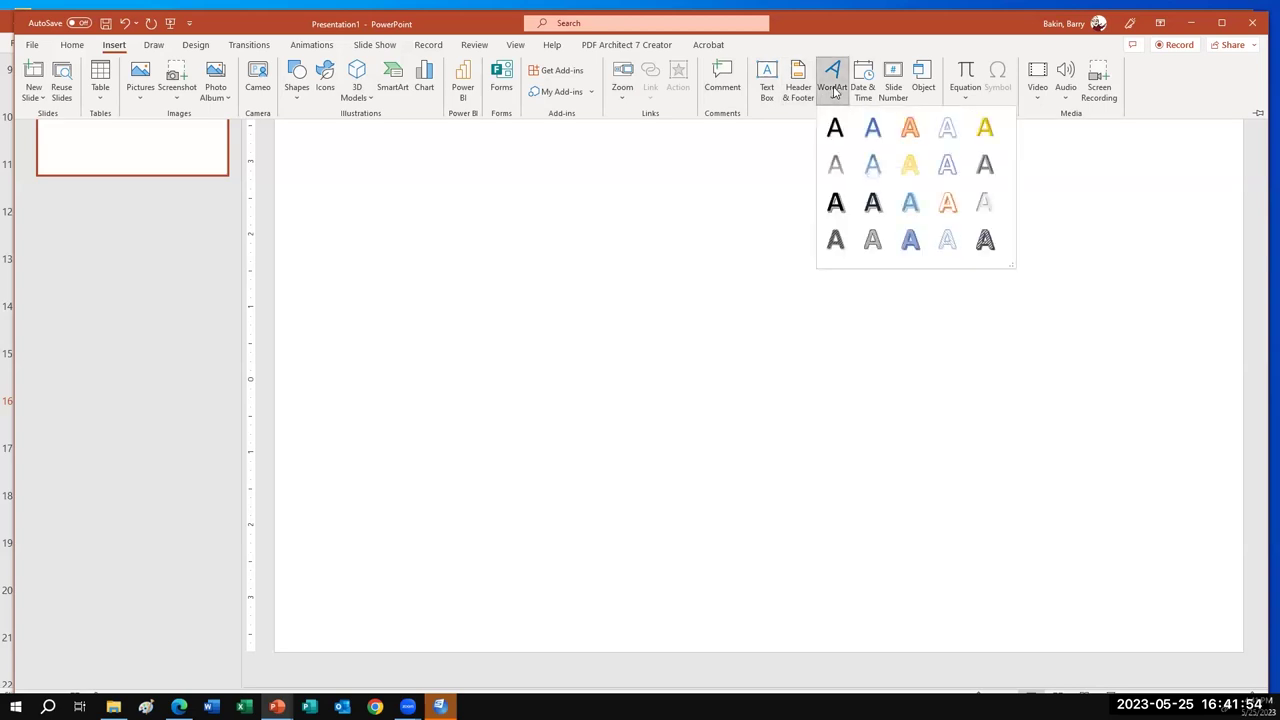
left_click(954, 137)
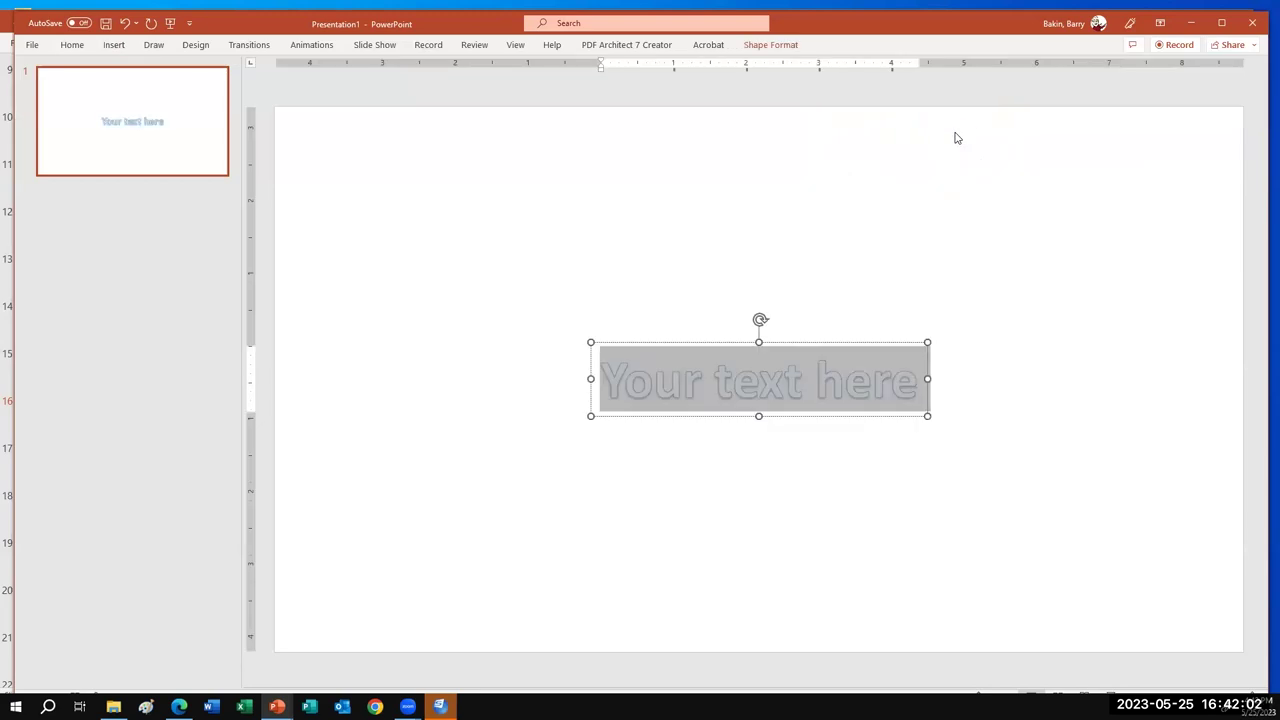
left_click_drag(789, 343, 780, 268)
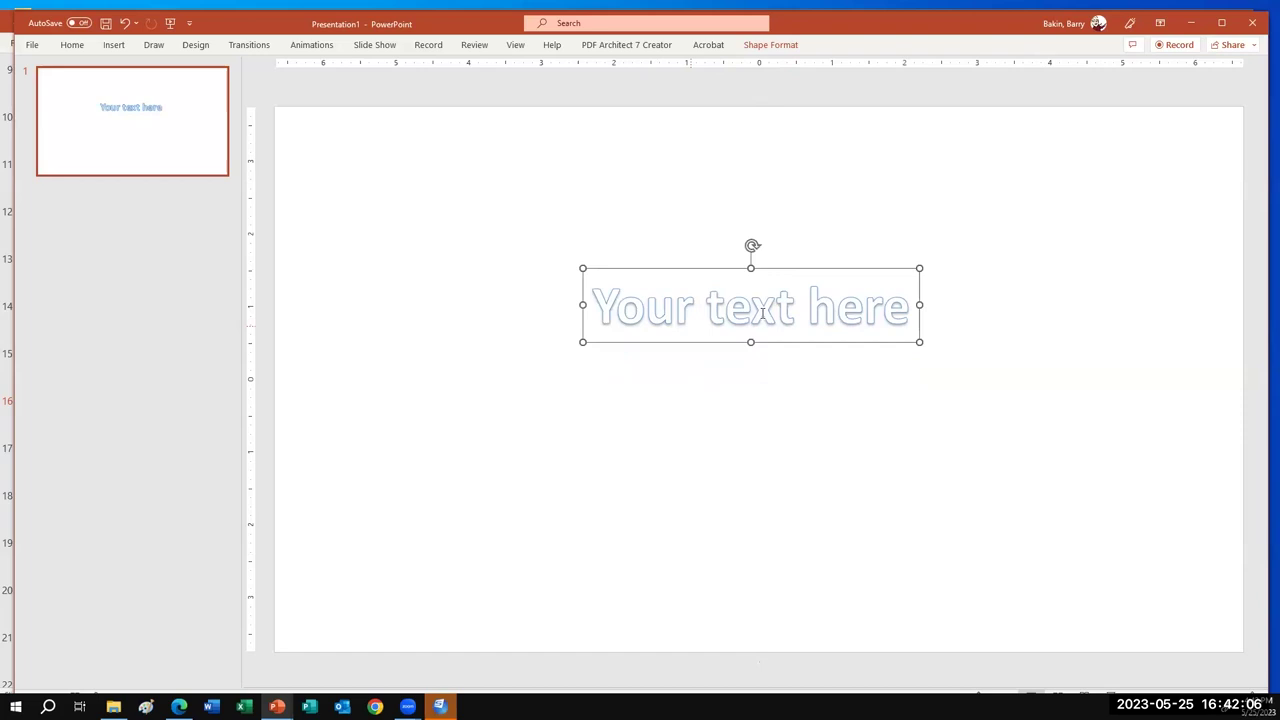
Step: Replace the WordArt placeholder text with SUNFLOWERS in capital letters
left_click(903, 305)
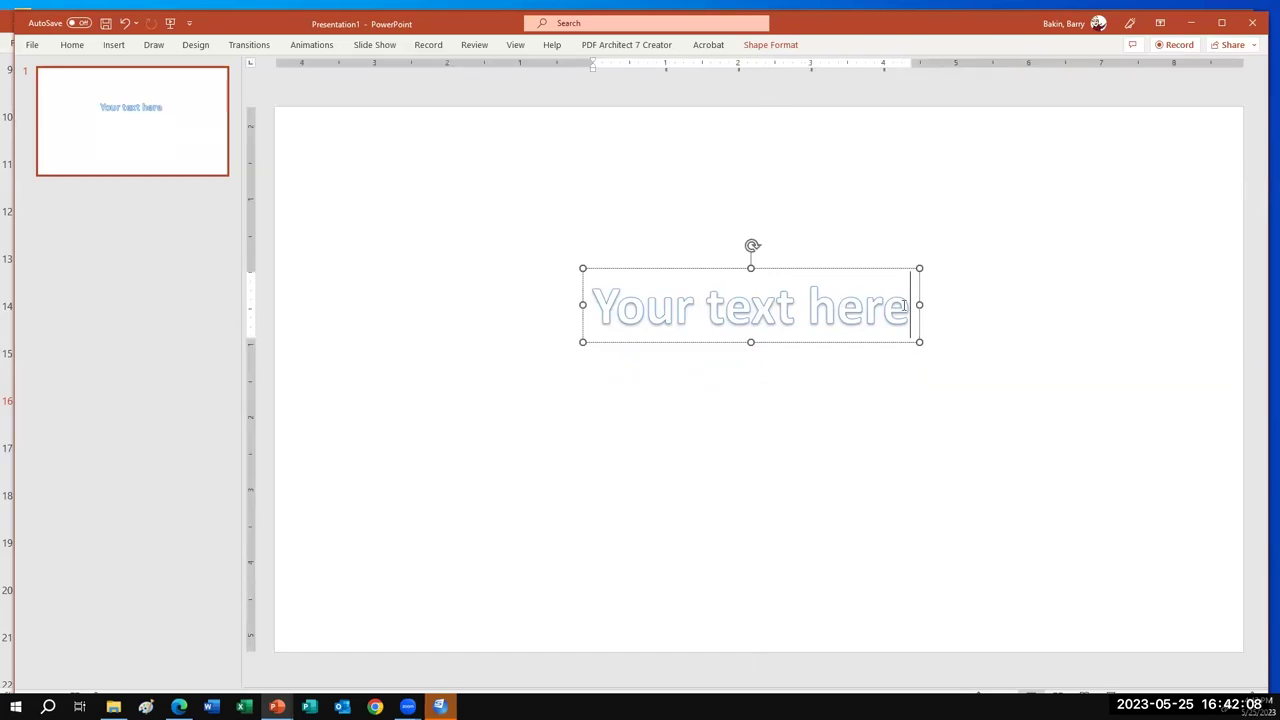
key("BackSpace")
key("BackSpace")
key("BackSpace")
key("BackSpace")
key("BackSpace")
key("BackSpace")
key("BackSpace")
key("BackSpace")
key("BackSpace")
key("BackSpace")
key("BackSpace")
key("BackSpace")
key("BackSpace")
key("BackSpace")
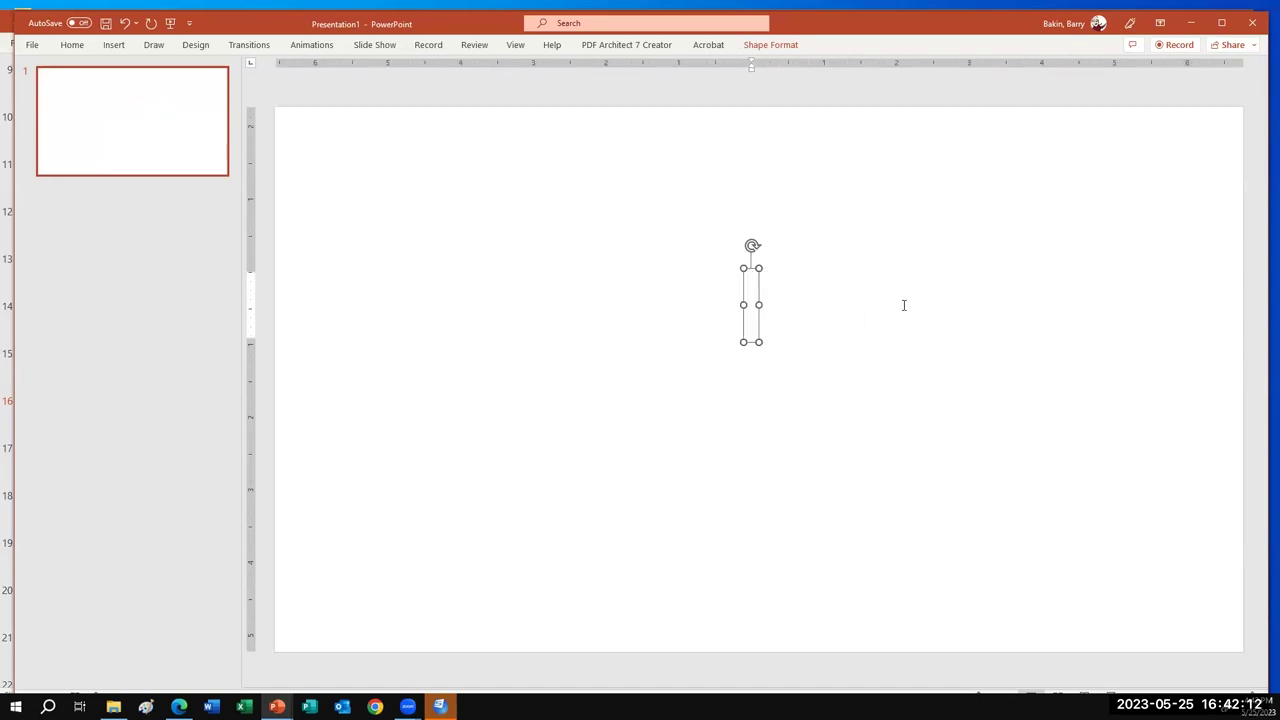
type("S")
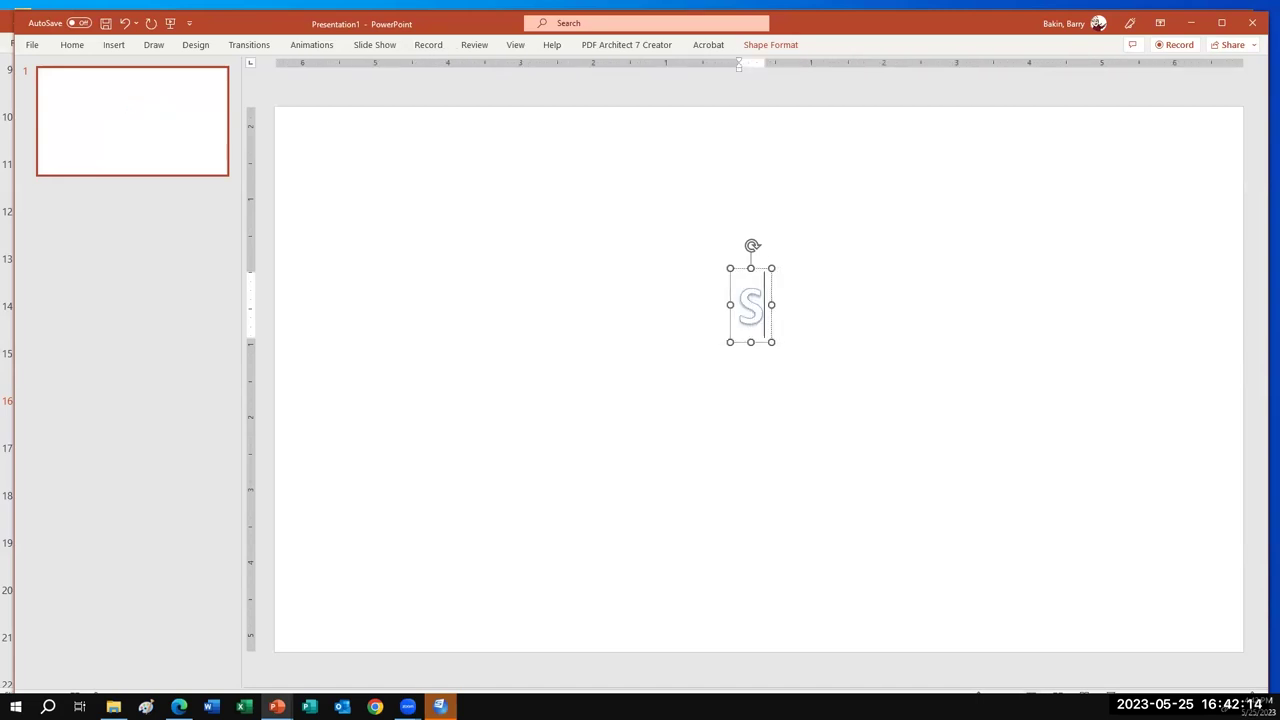
type("u")
key("BackSpace")
type("UMM")
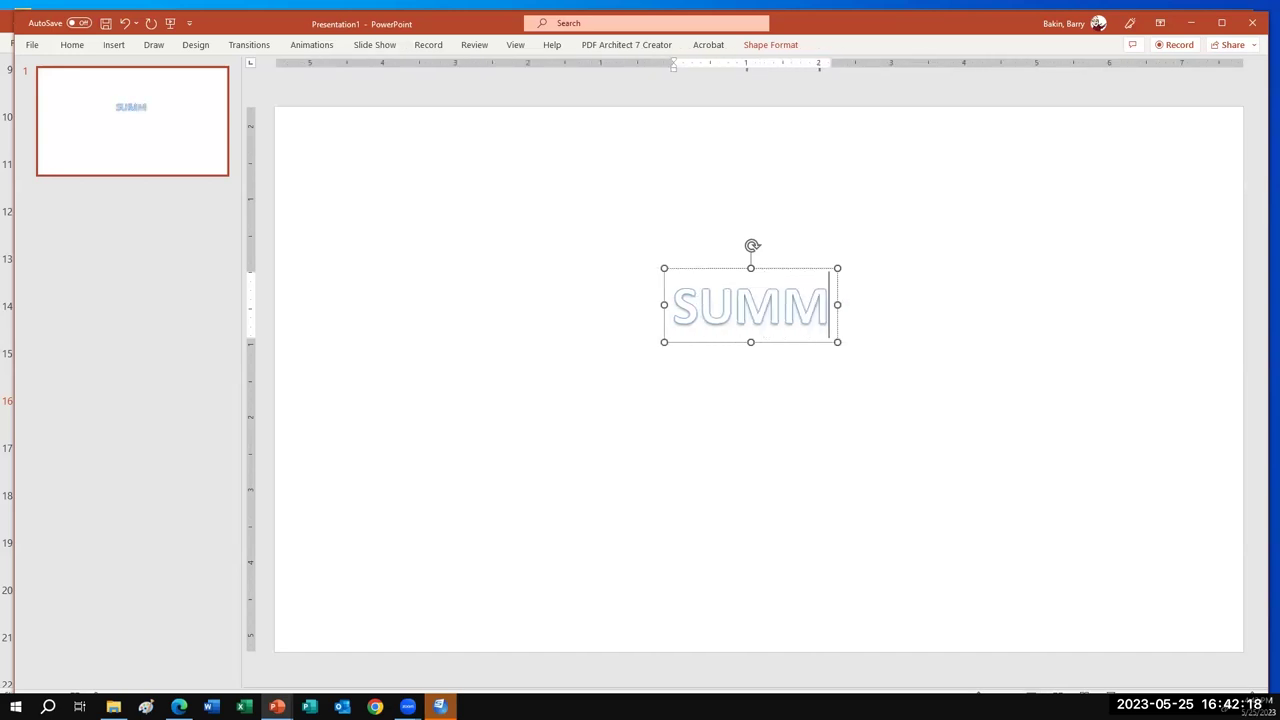
key("BackSpace")
key("BackSpace")
type("N")
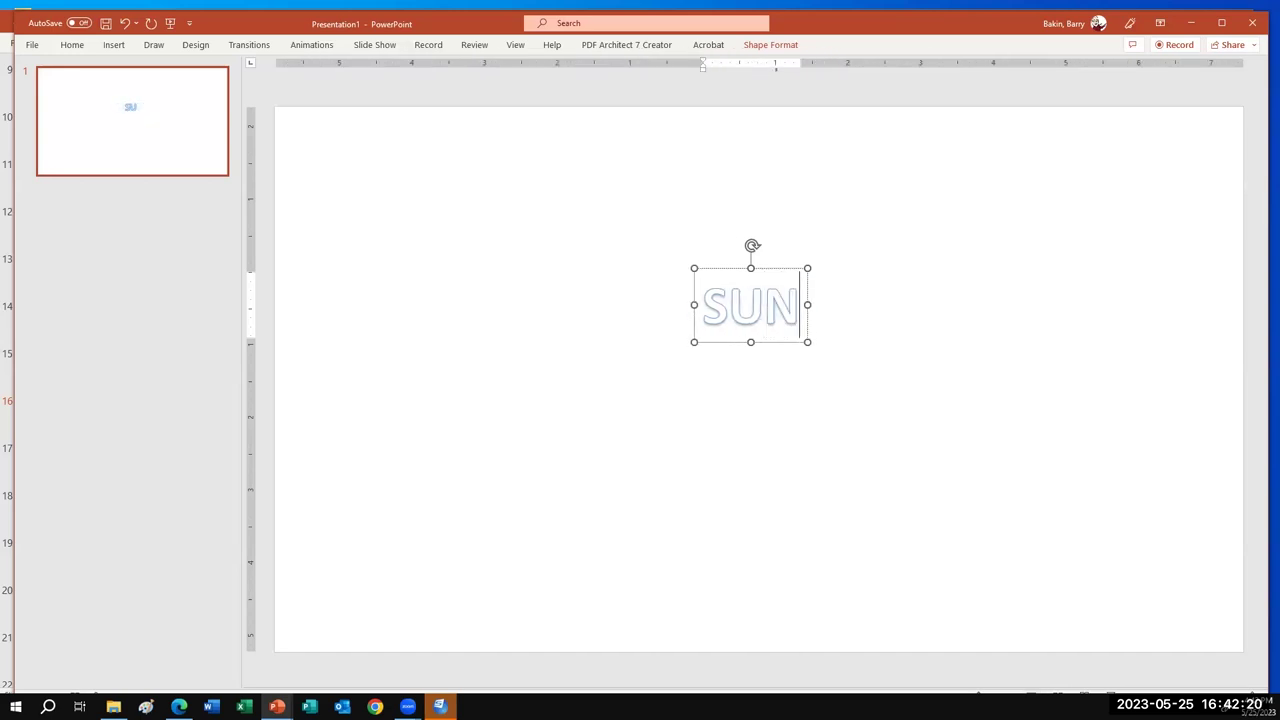
type("FLOWERS")
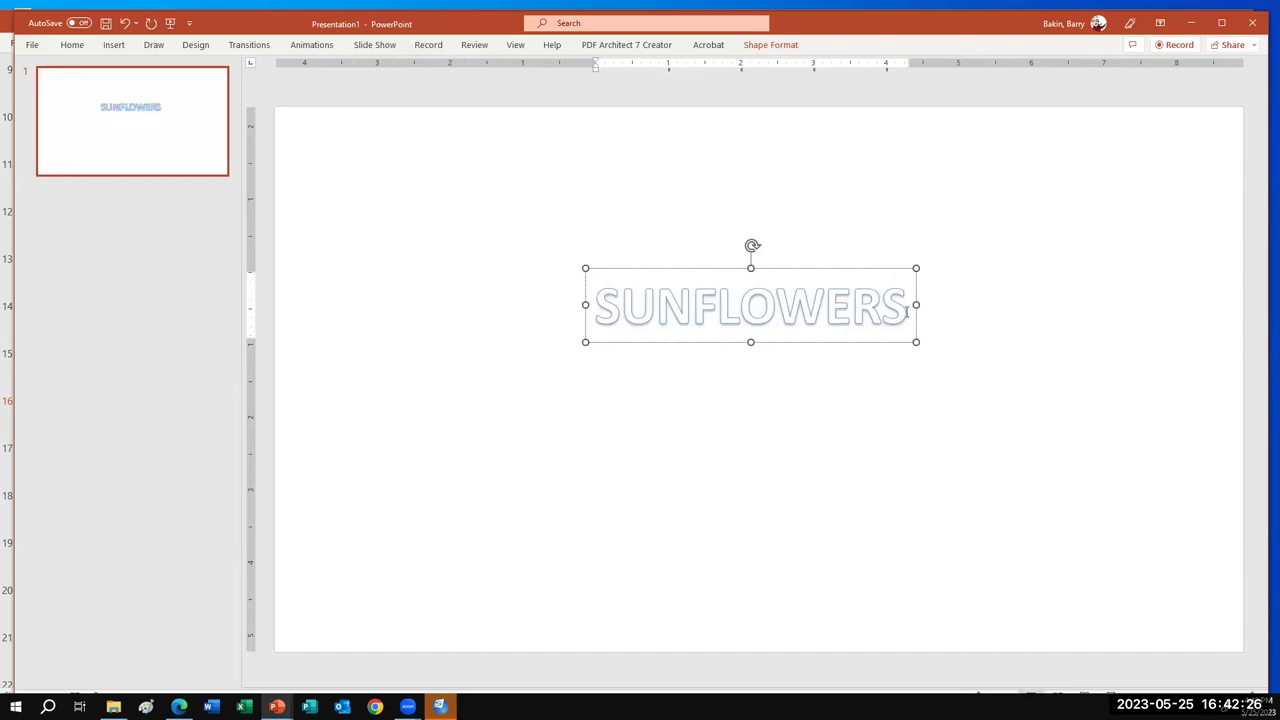
Step: Examine the text effects, theme, font color, letter case and Font dialog options for the selected SUNFLOWERS text
double_click(753, 313)
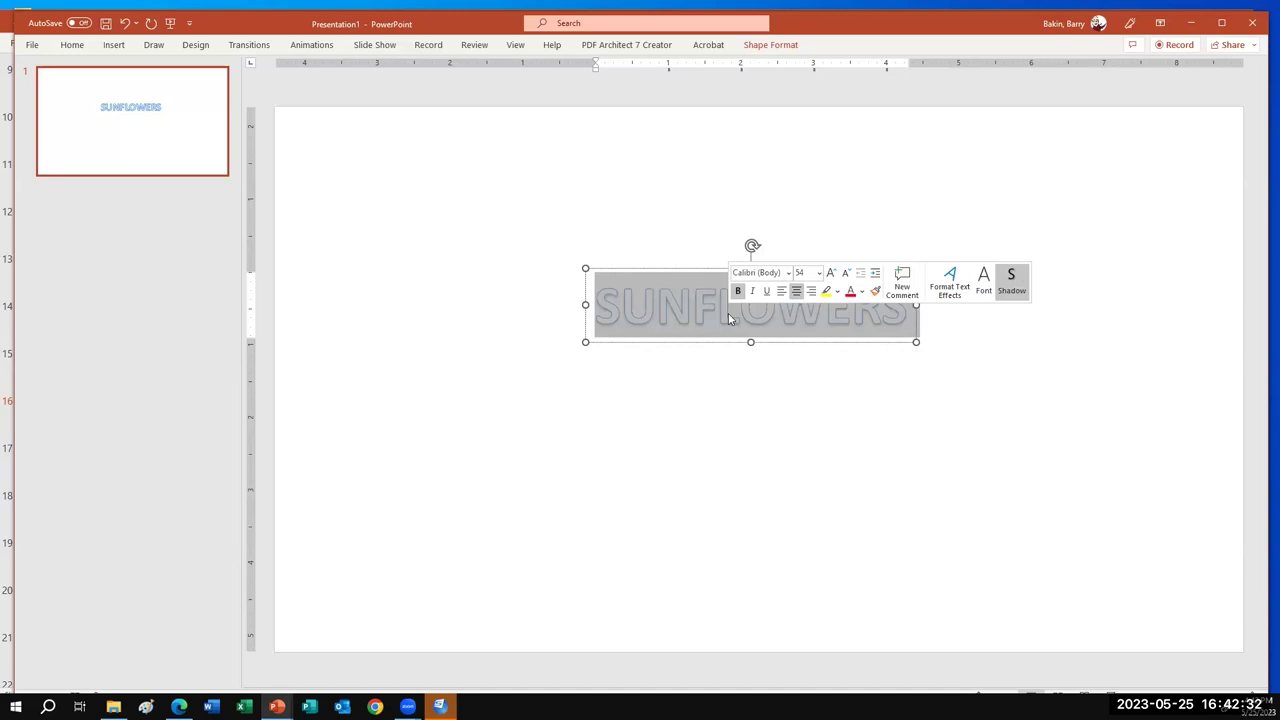
left_click(945, 284)
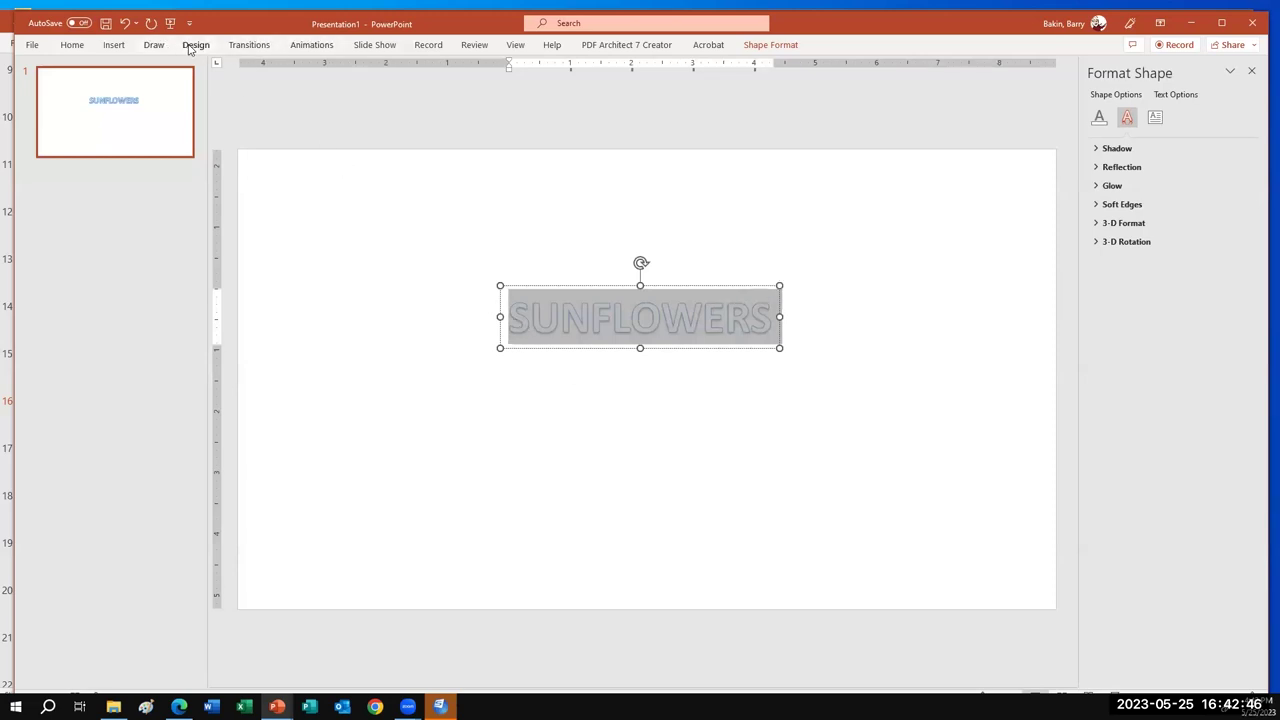
left_click(153, 45)
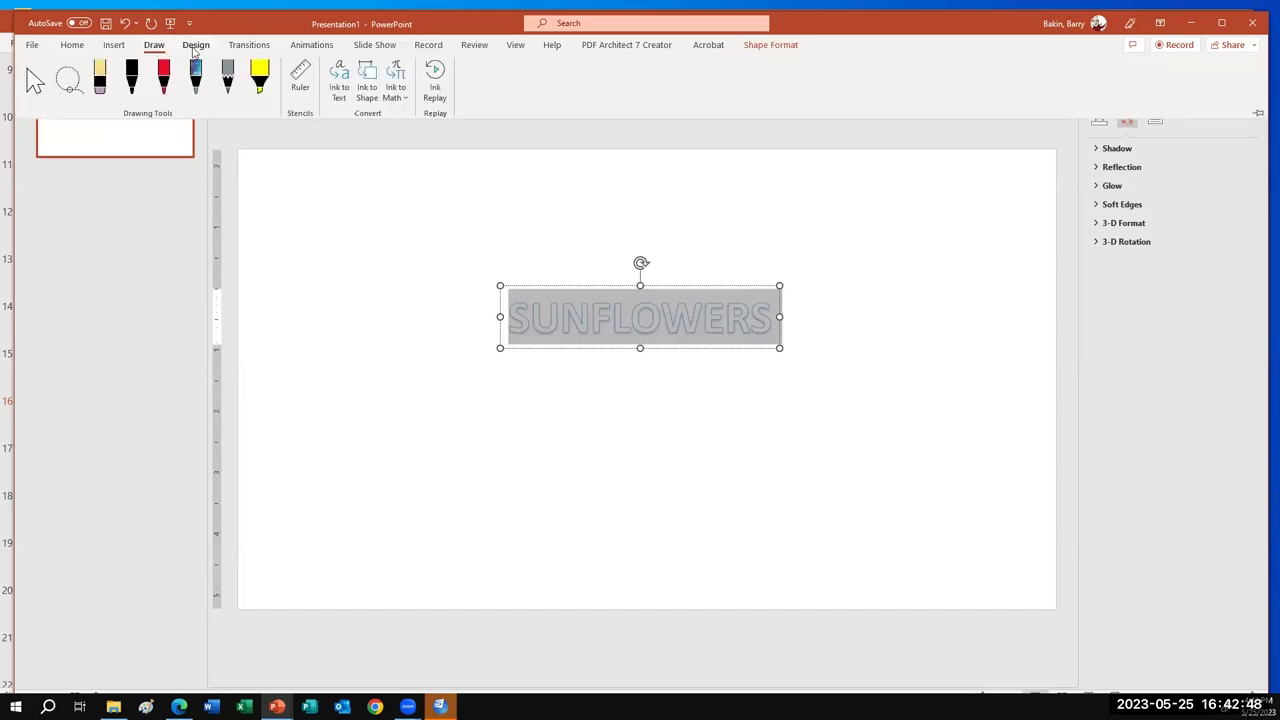
left_click(194, 47)
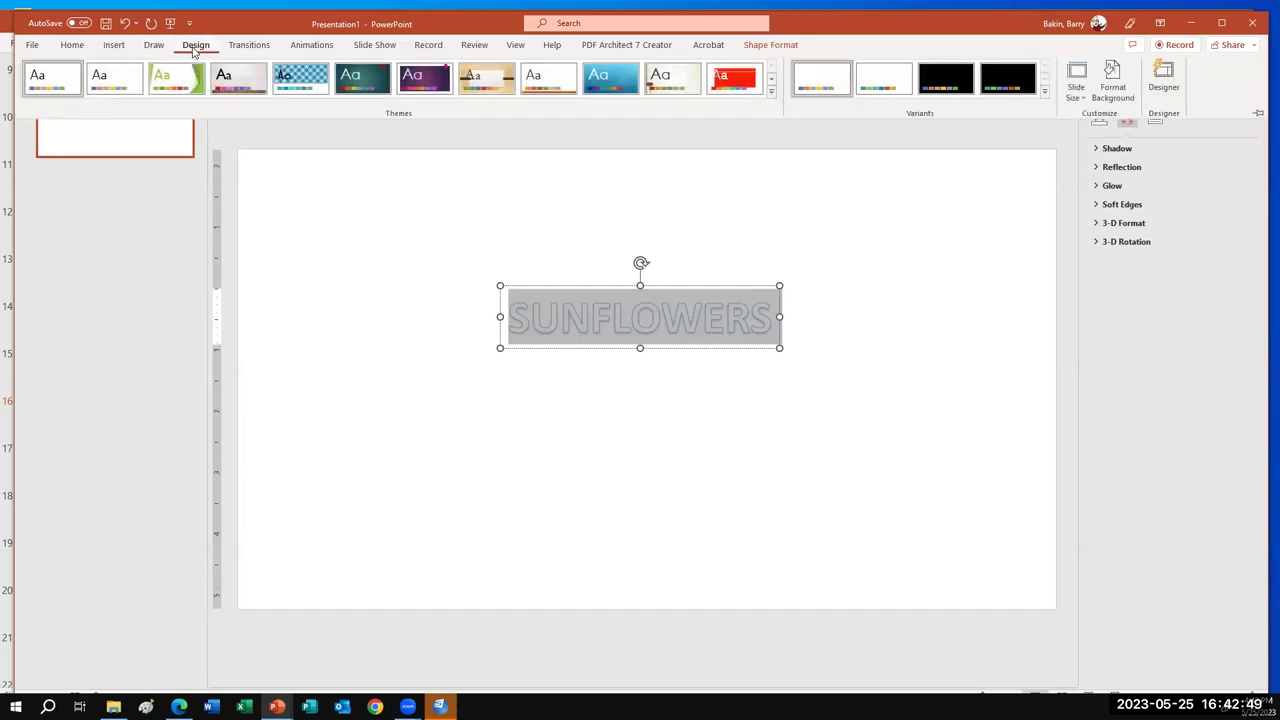
left_click(82, 48)
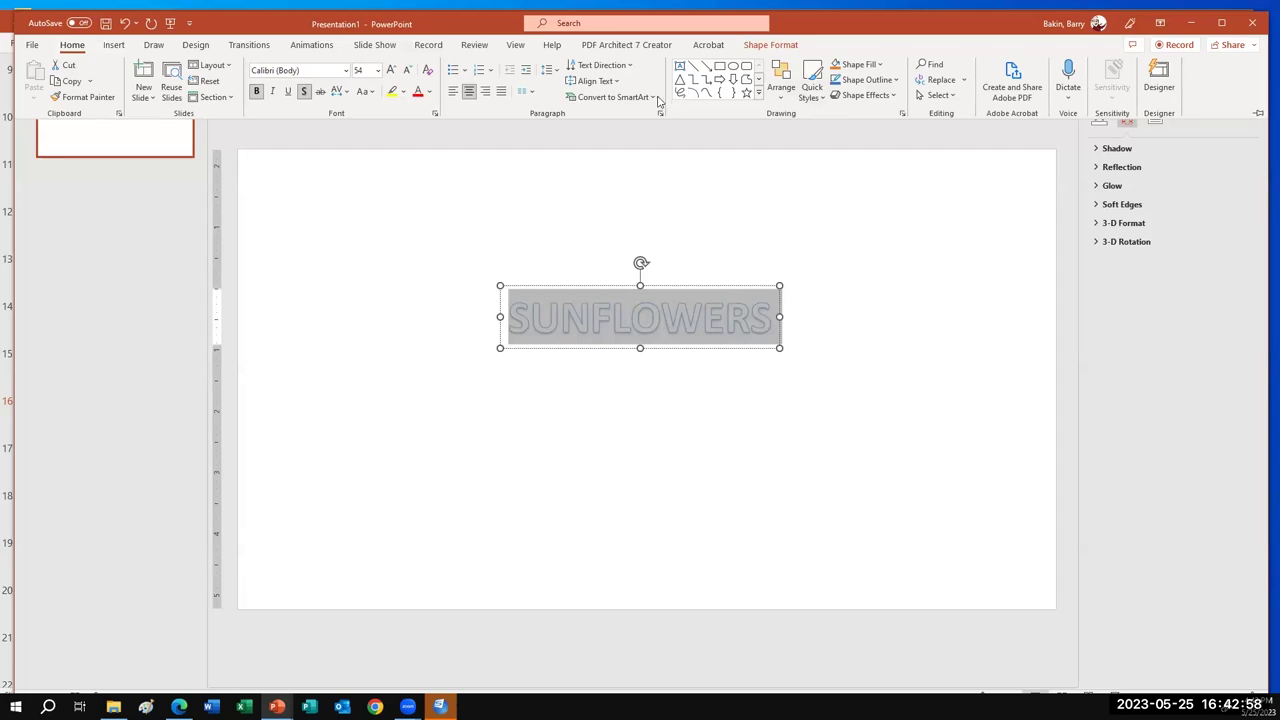
left_click(428, 93)
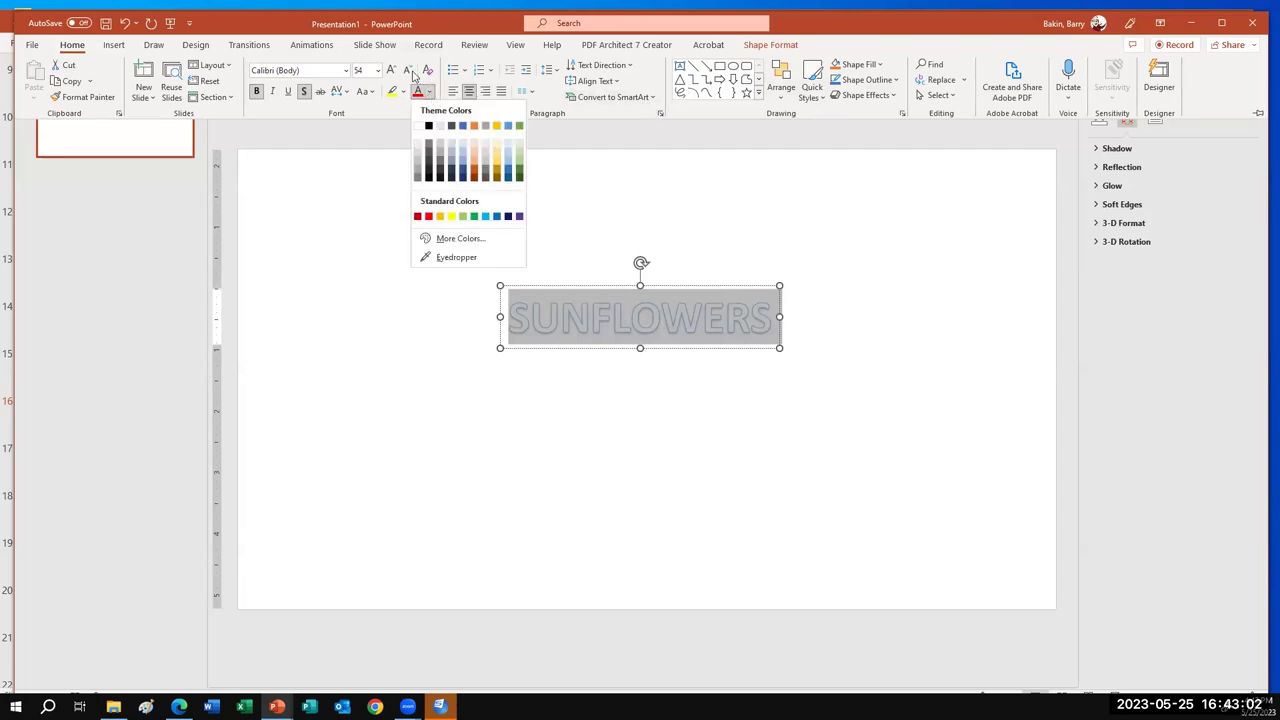
left_click(370, 92)
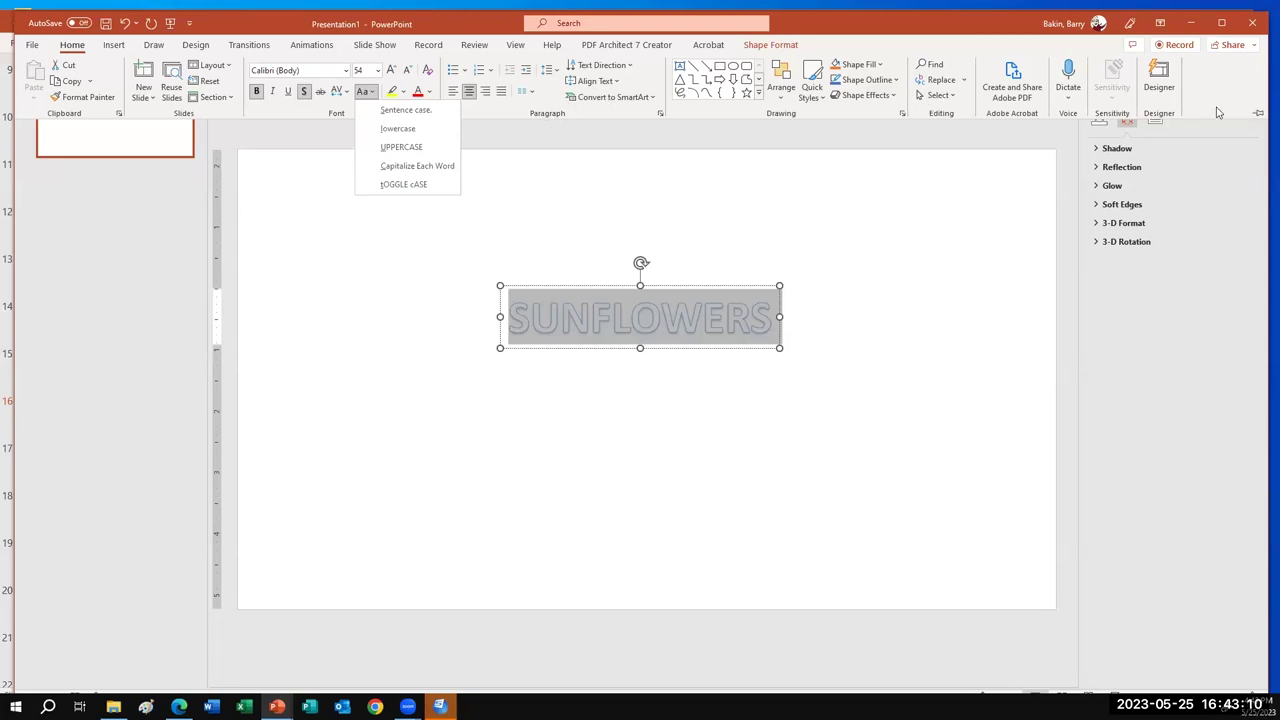
left_click(482, 134)
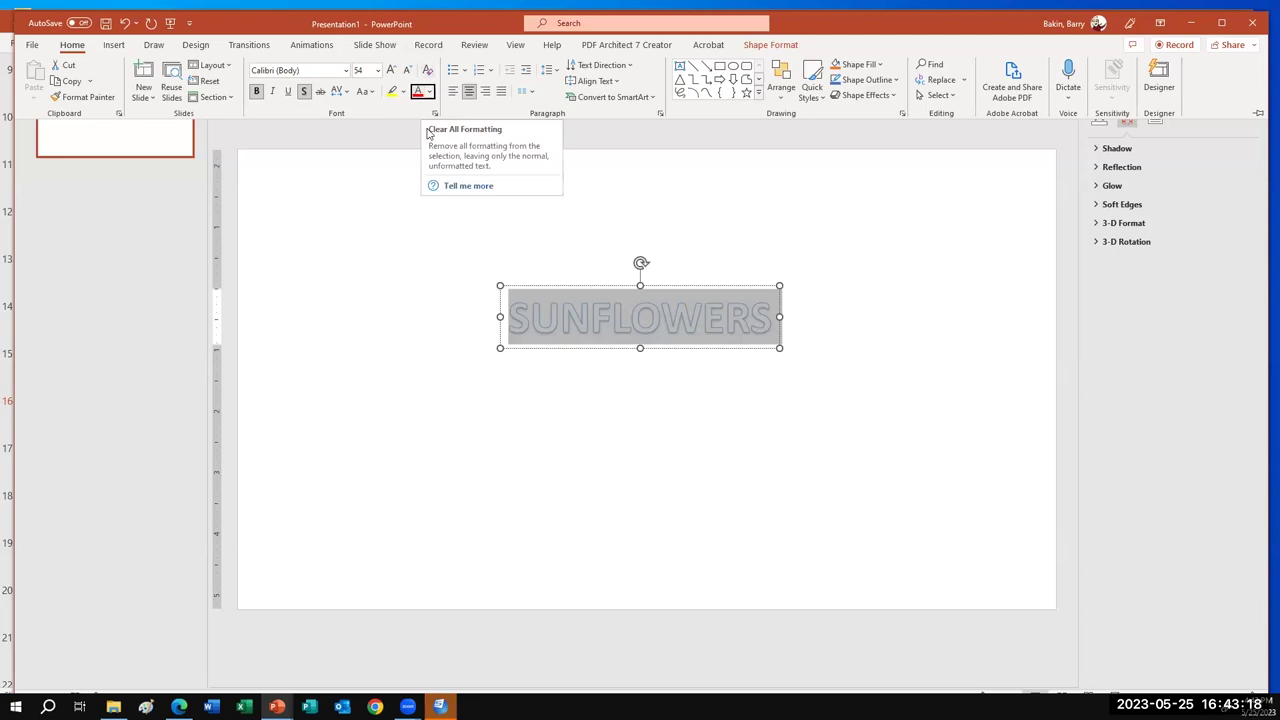
left_click(435, 116)
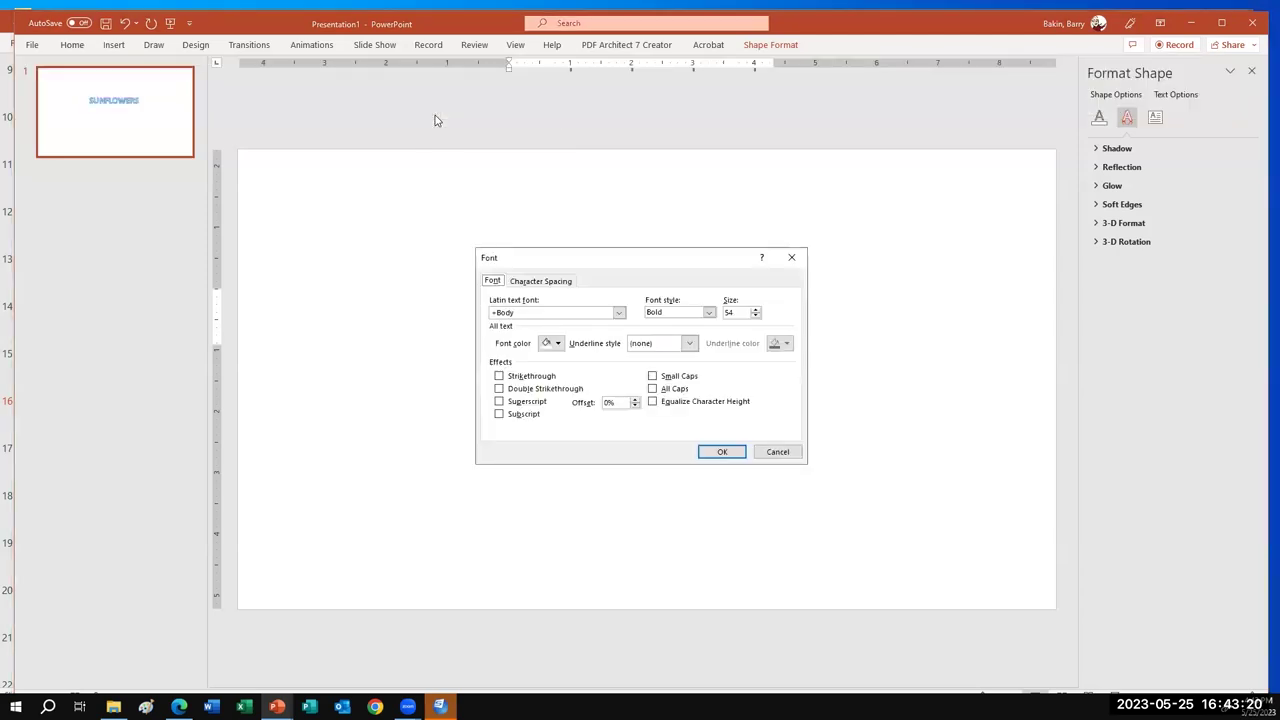
left_click(769, 455)
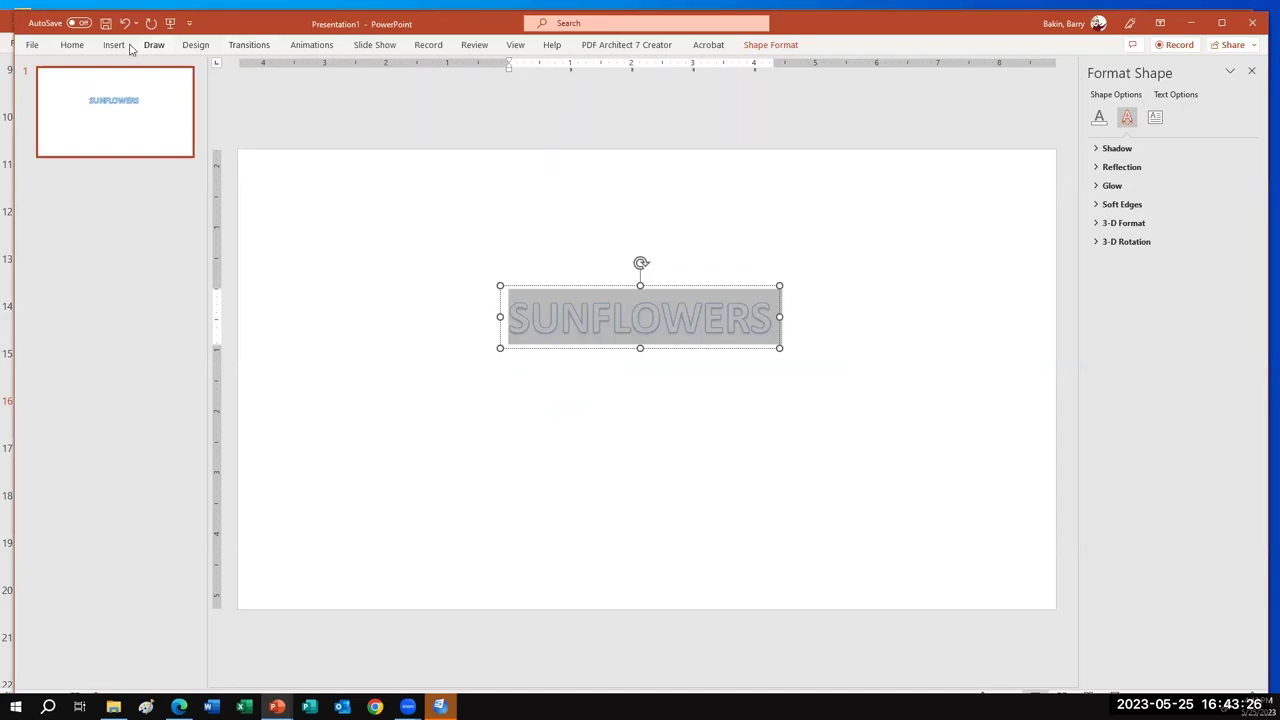
Step: Examine the WordArt styles and the font color, highlight color and shape fill choices for the selected SUNFLOWERS text
left_click(70, 45)
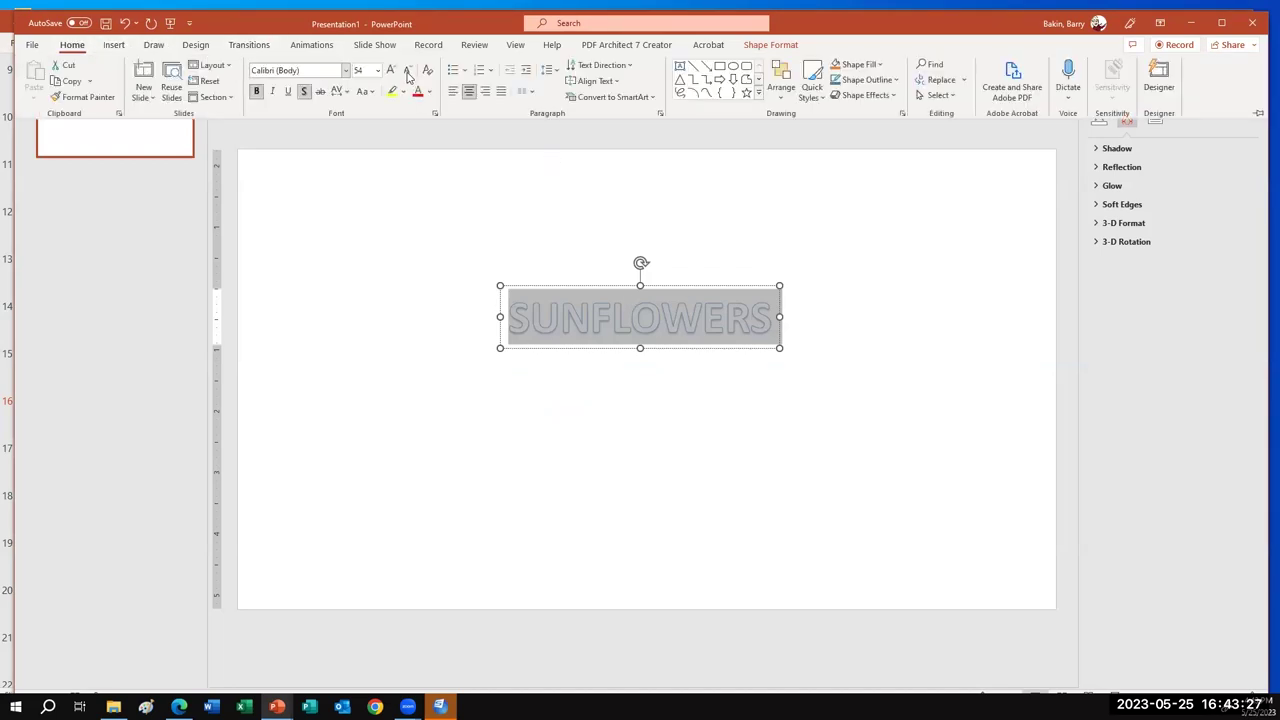
left_click(114, 45)
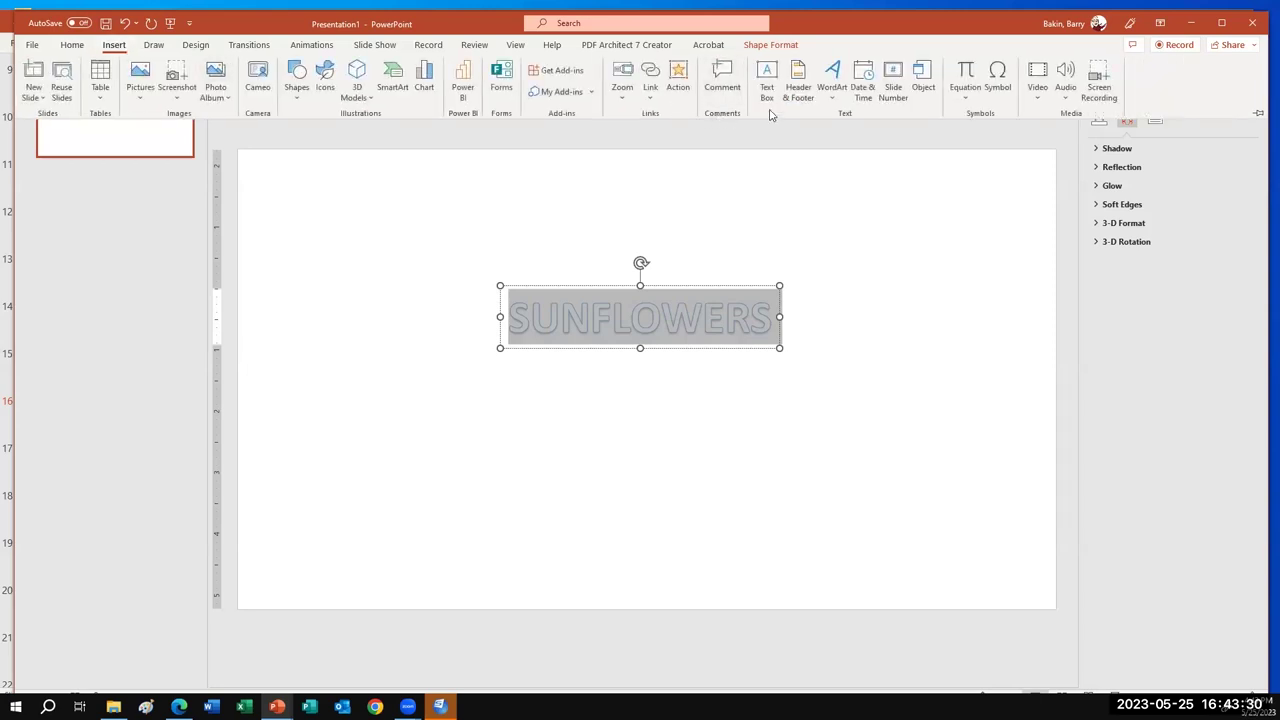
left_click(834, 100)
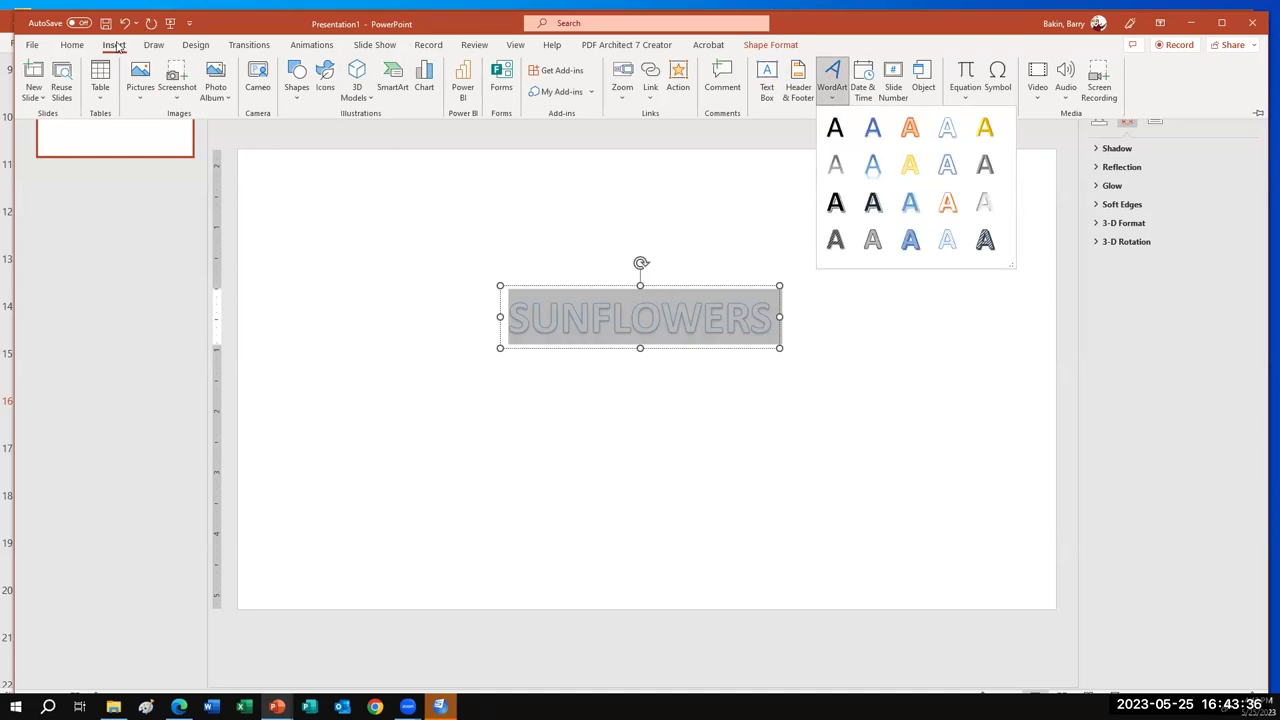
left_click(70, 46)
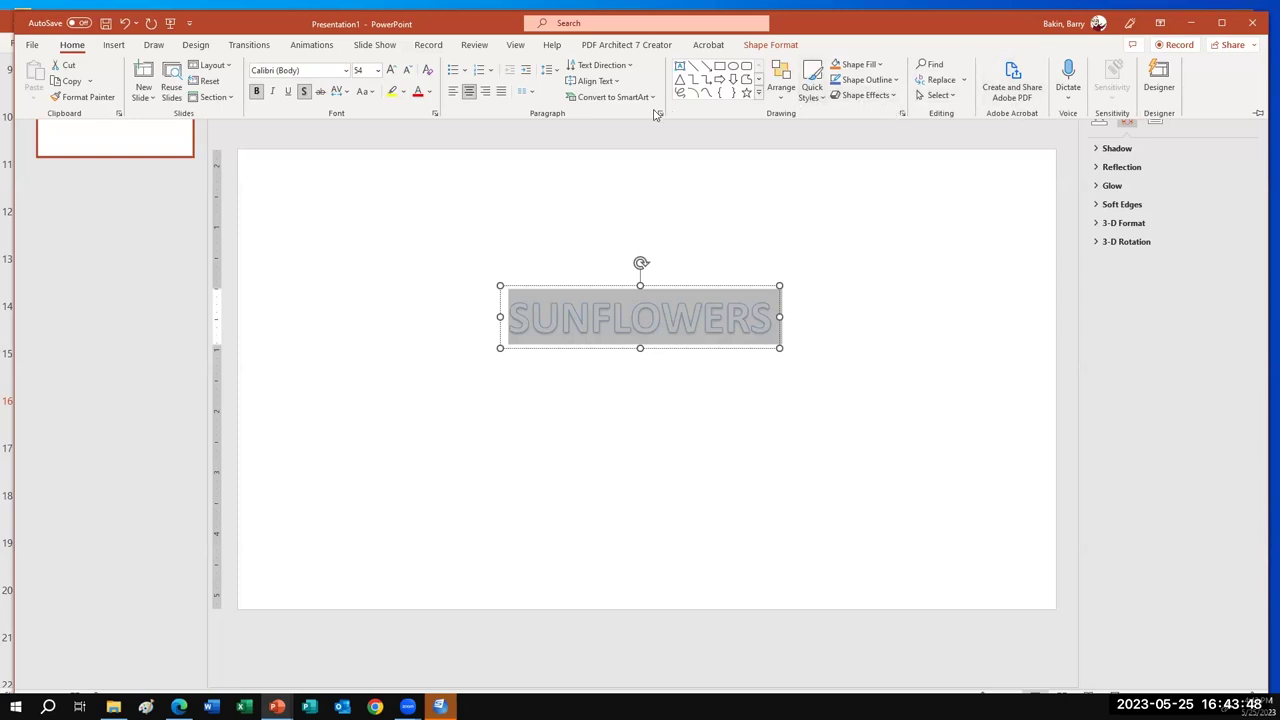
left_click(431, 92)
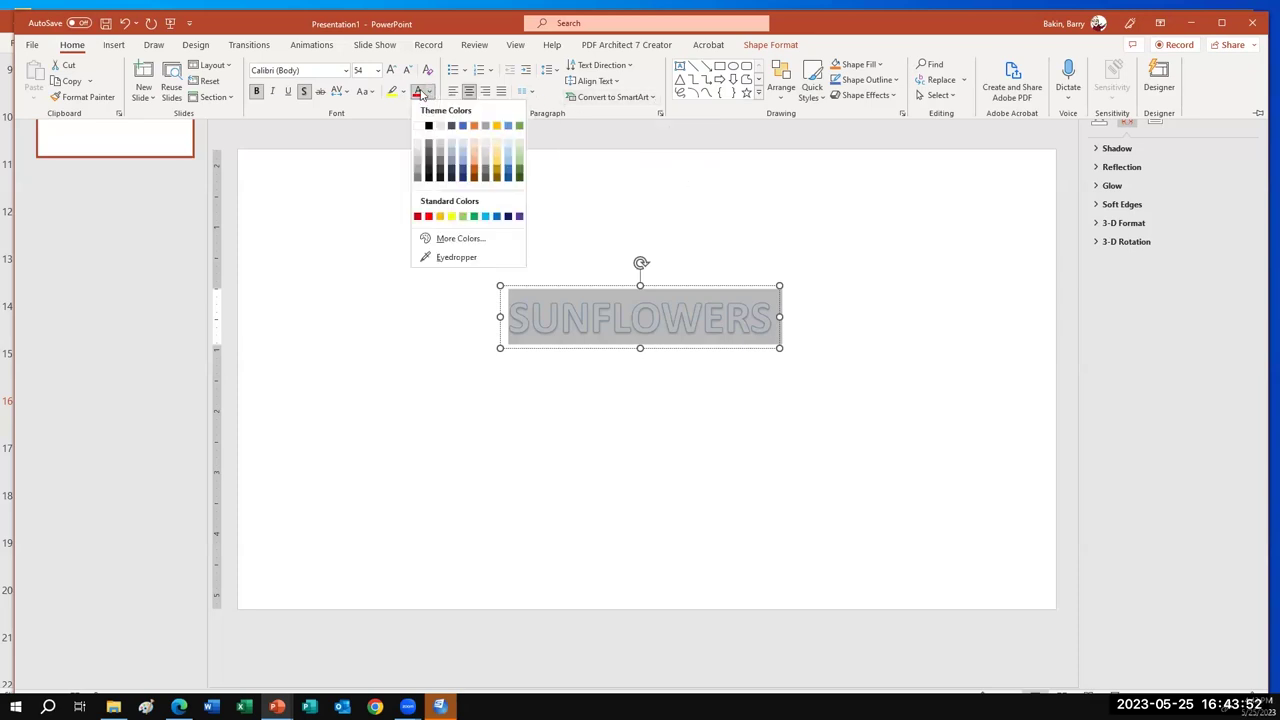
left_click(403, 93)
left_click(403, 93)
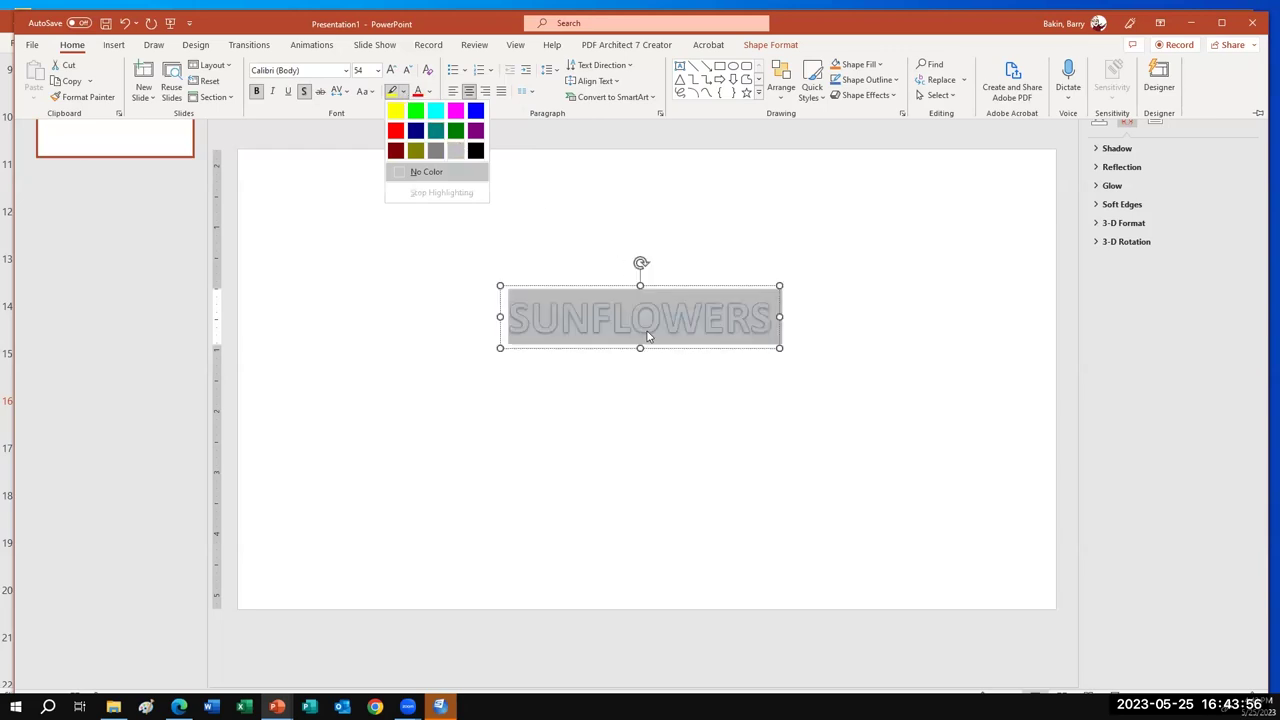
left_click(904, 115)
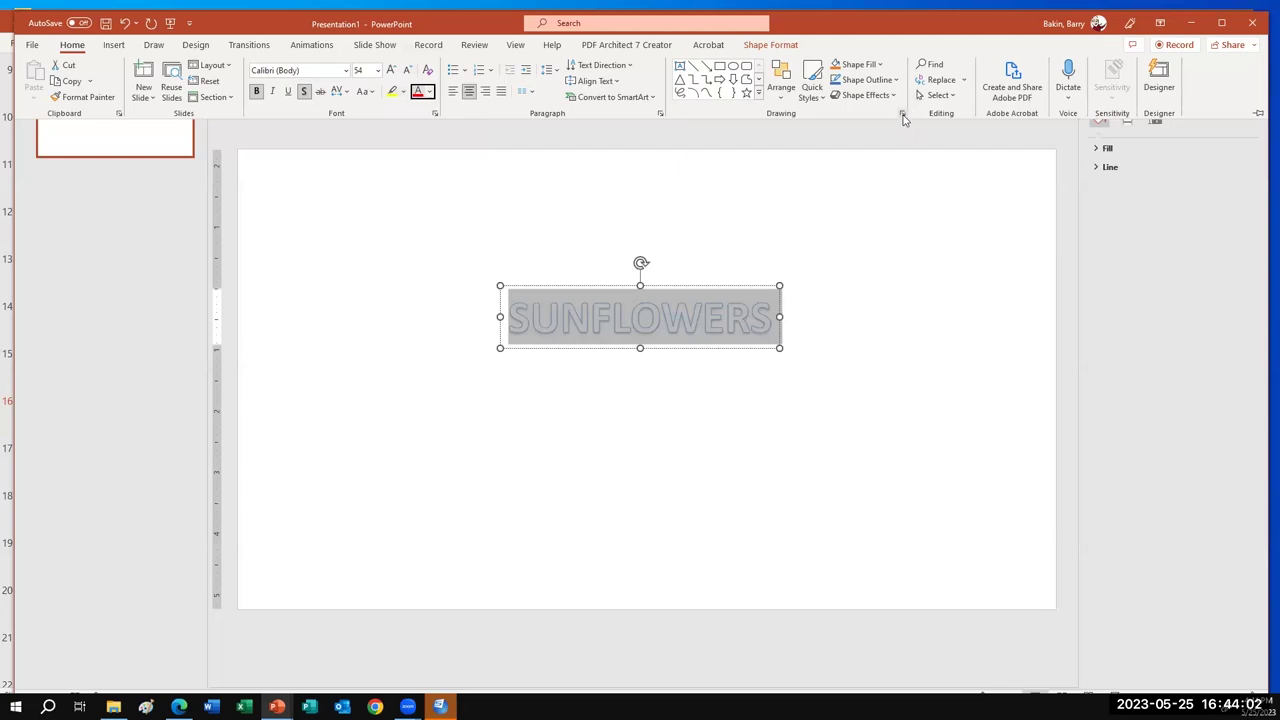
left_click(880, 65)
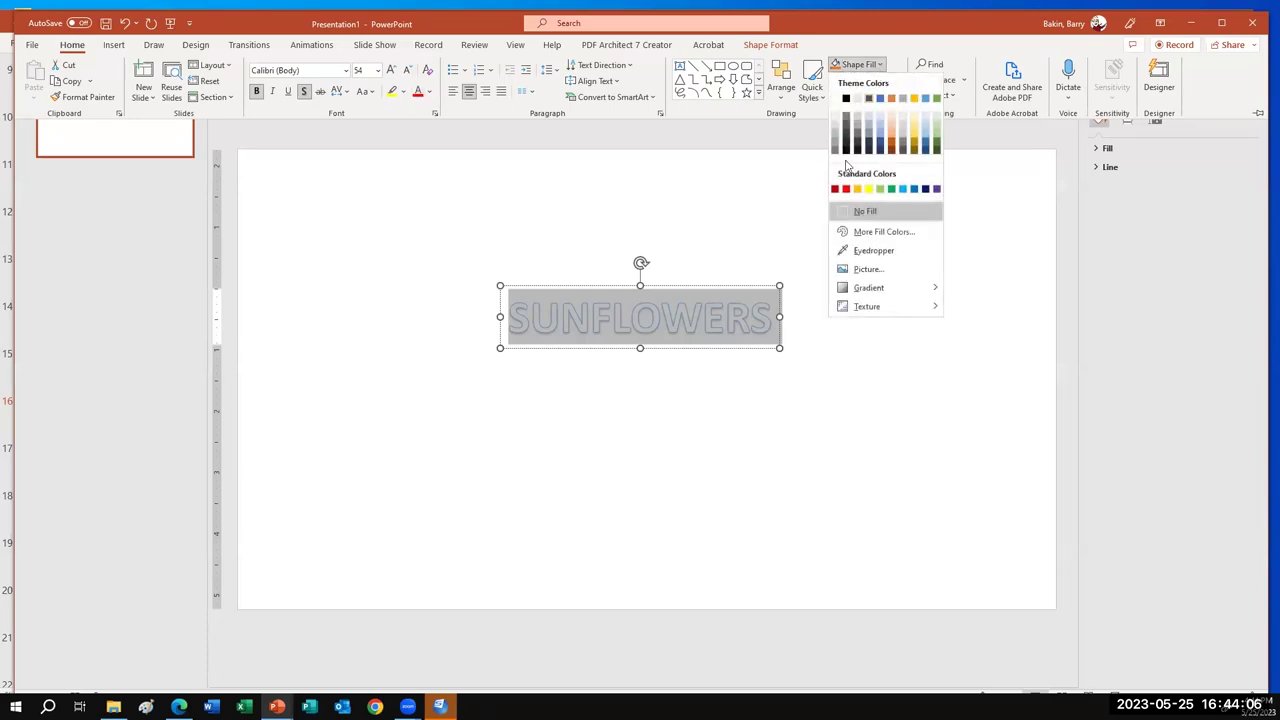
left_click(776, 143)
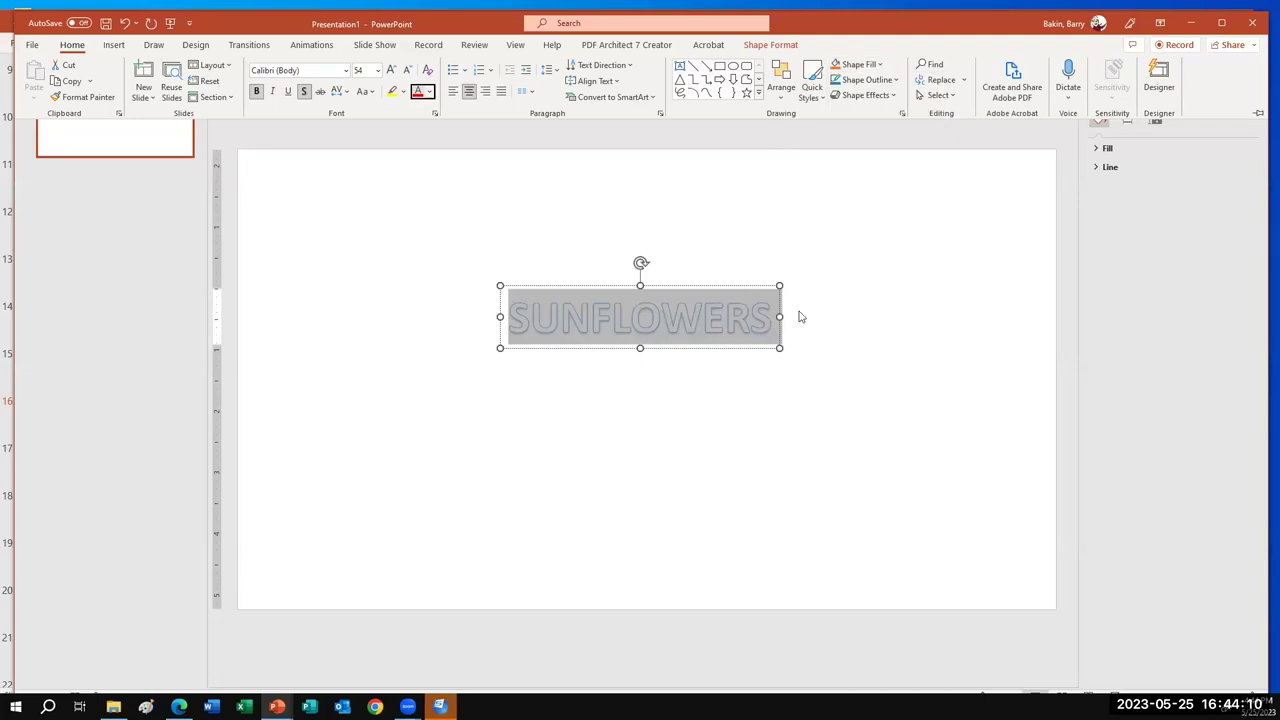
Step: Delete the SUNFLOWERS WordArt from the slide
left_click(706, 289)
left_click(706, 286)
left_click(591, 226)
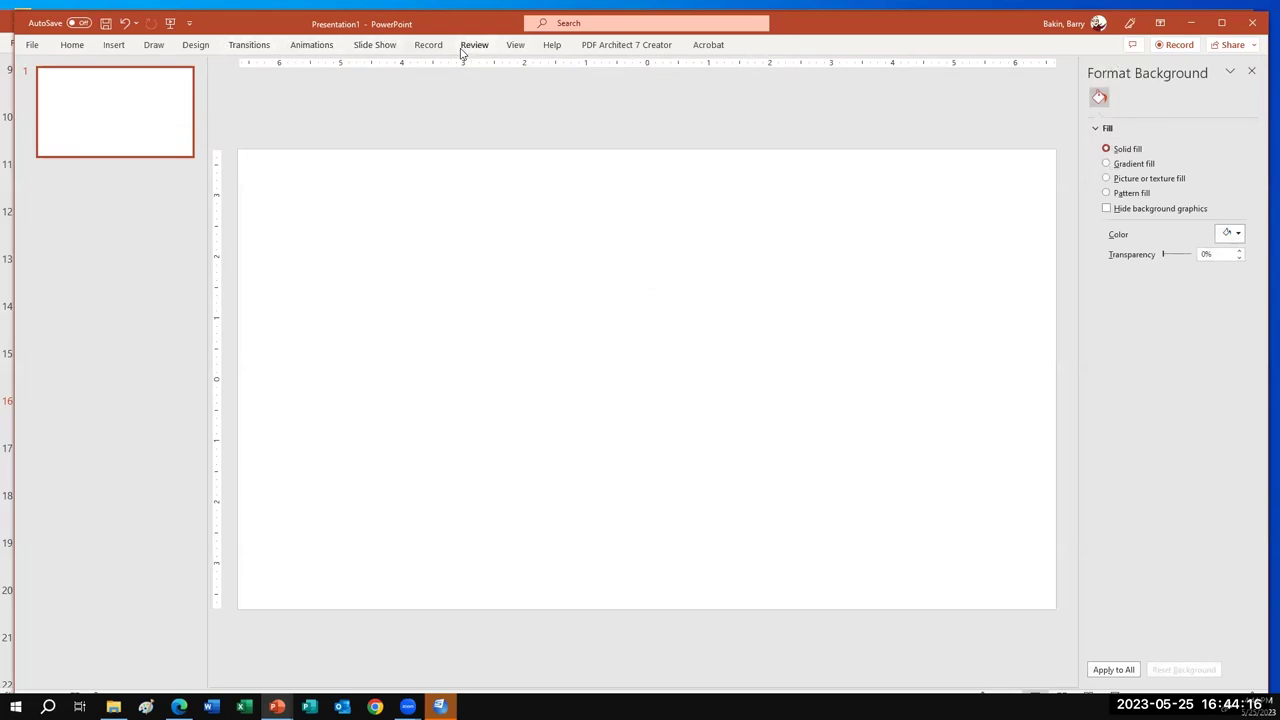
Step: Insert new white, light-blue-outlined WordArt on the empty slide and close the shape formatting options
left_click(114, 46)
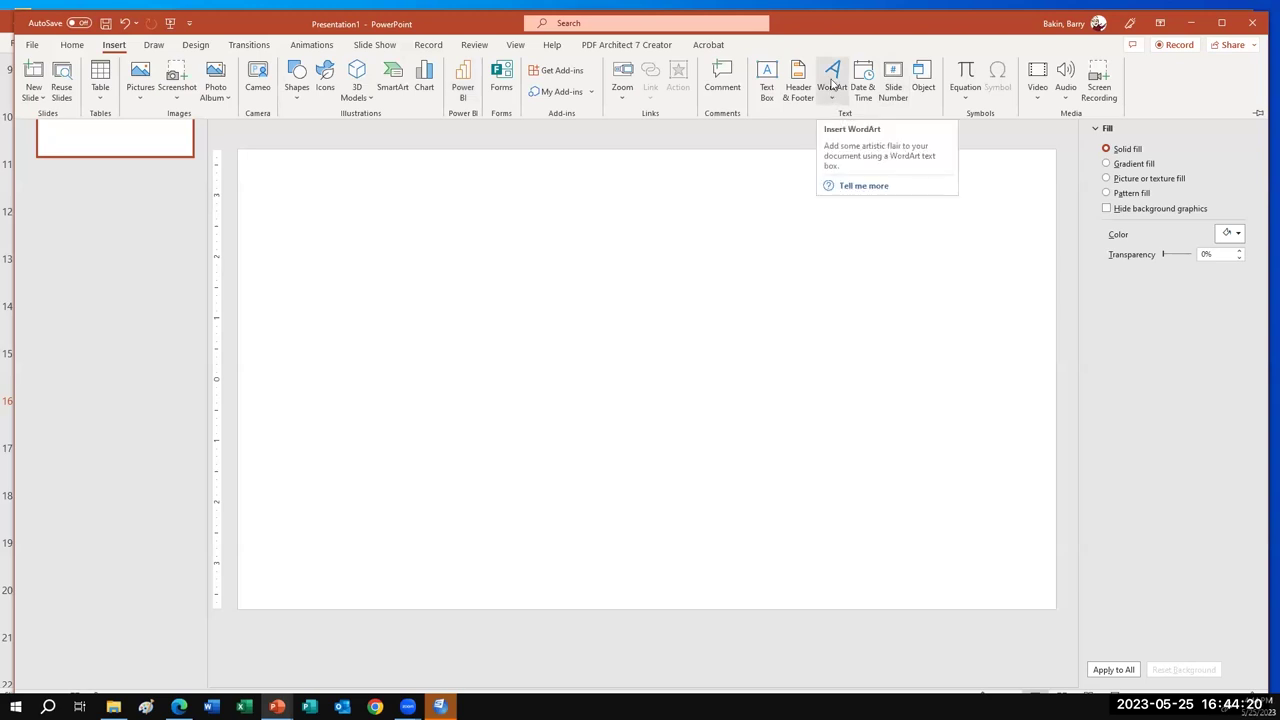
left_click(831, 86)
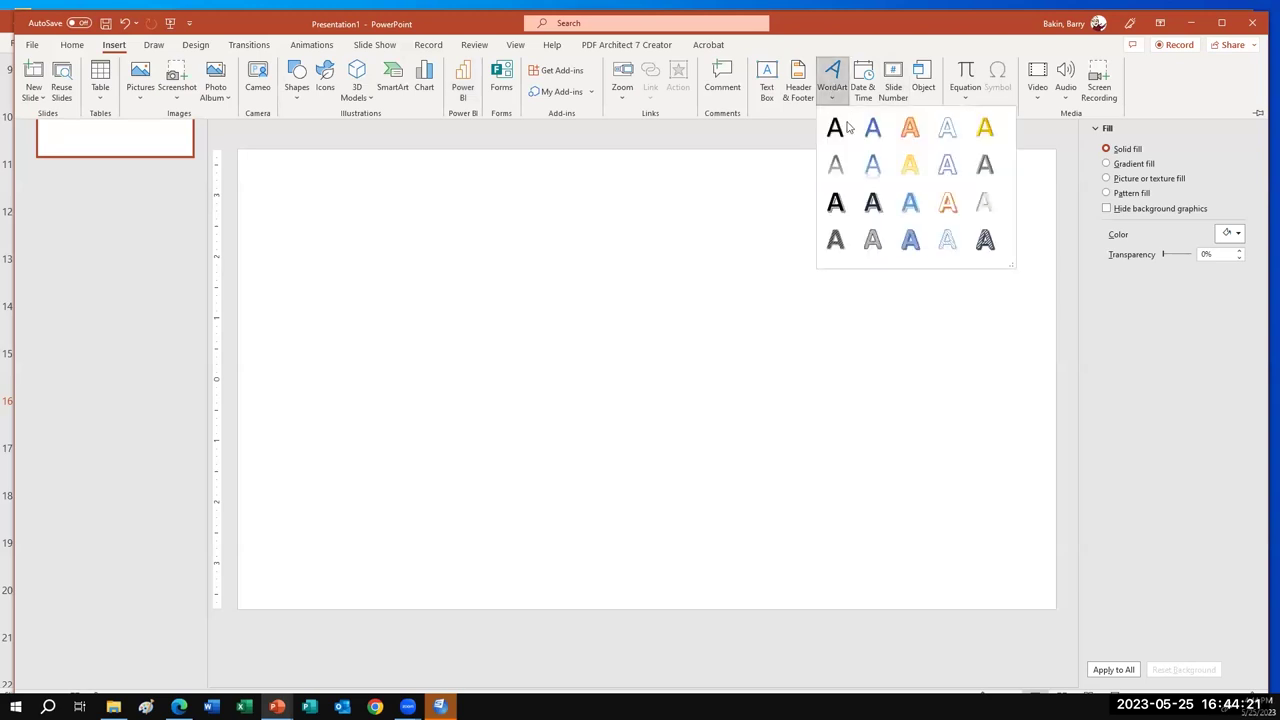
left_click(940, 128)
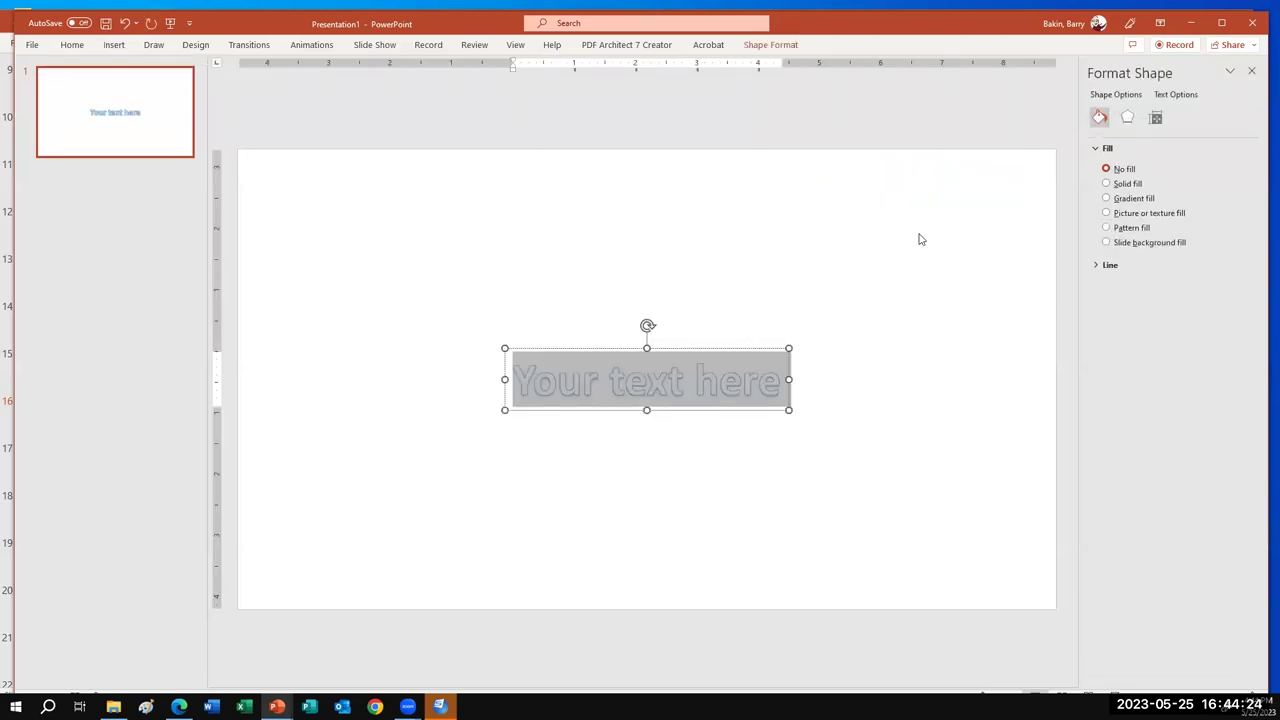
left_click(1251, 71)
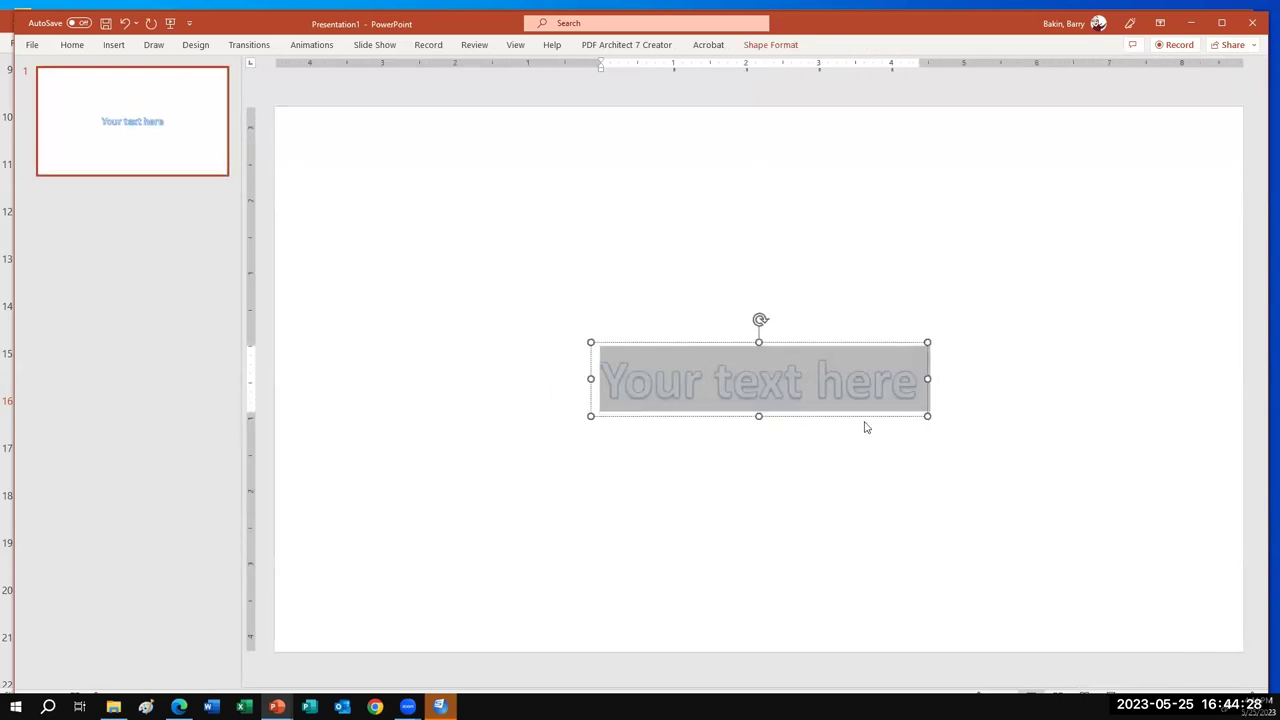
Step: Replace the WordArt placeholder text with "Sunflowers"
left_click(913, 393)
left_click_drag(918, 390, 714, 390)
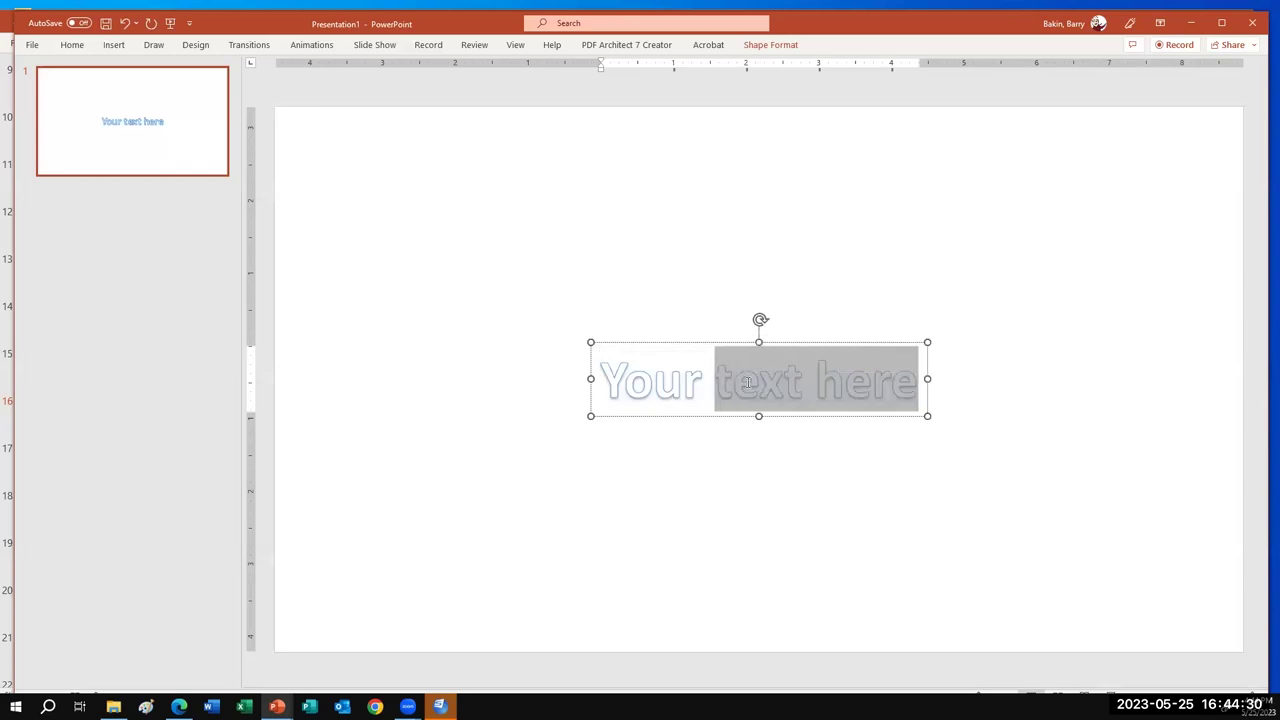
left_click(813, 390)
left_click_drag(918, 385, 629, 370)
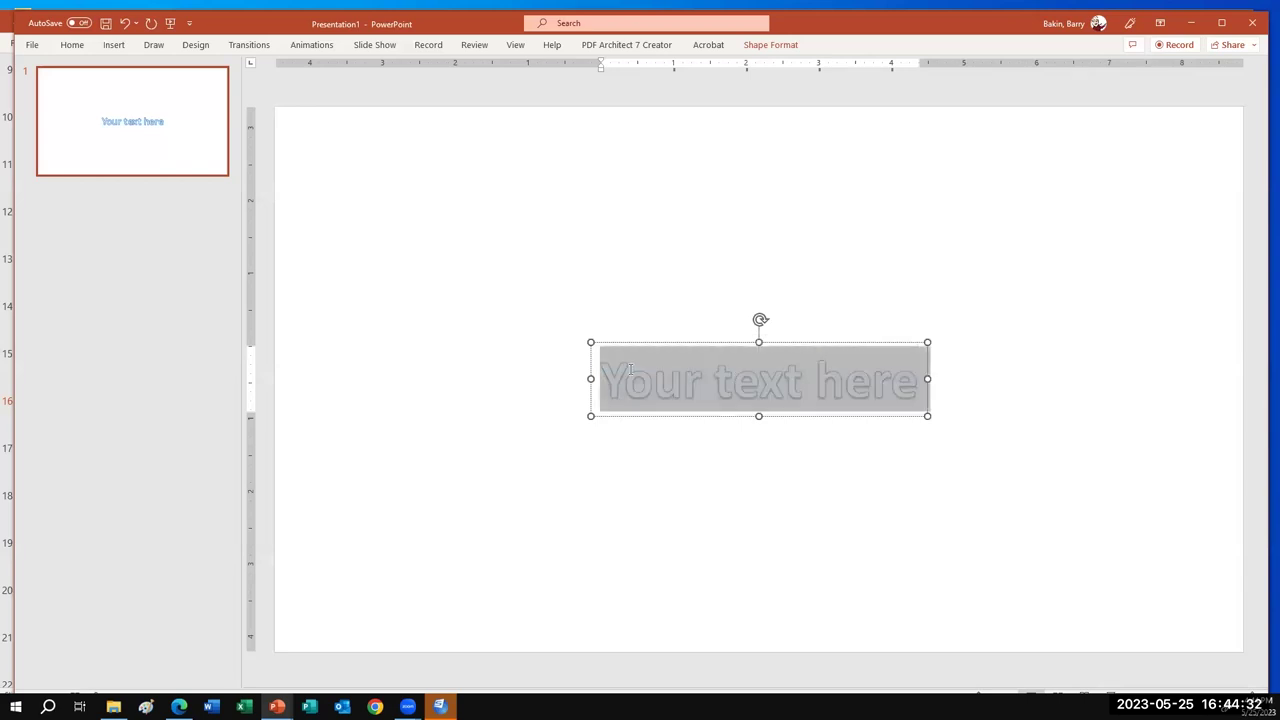
type("Summer")
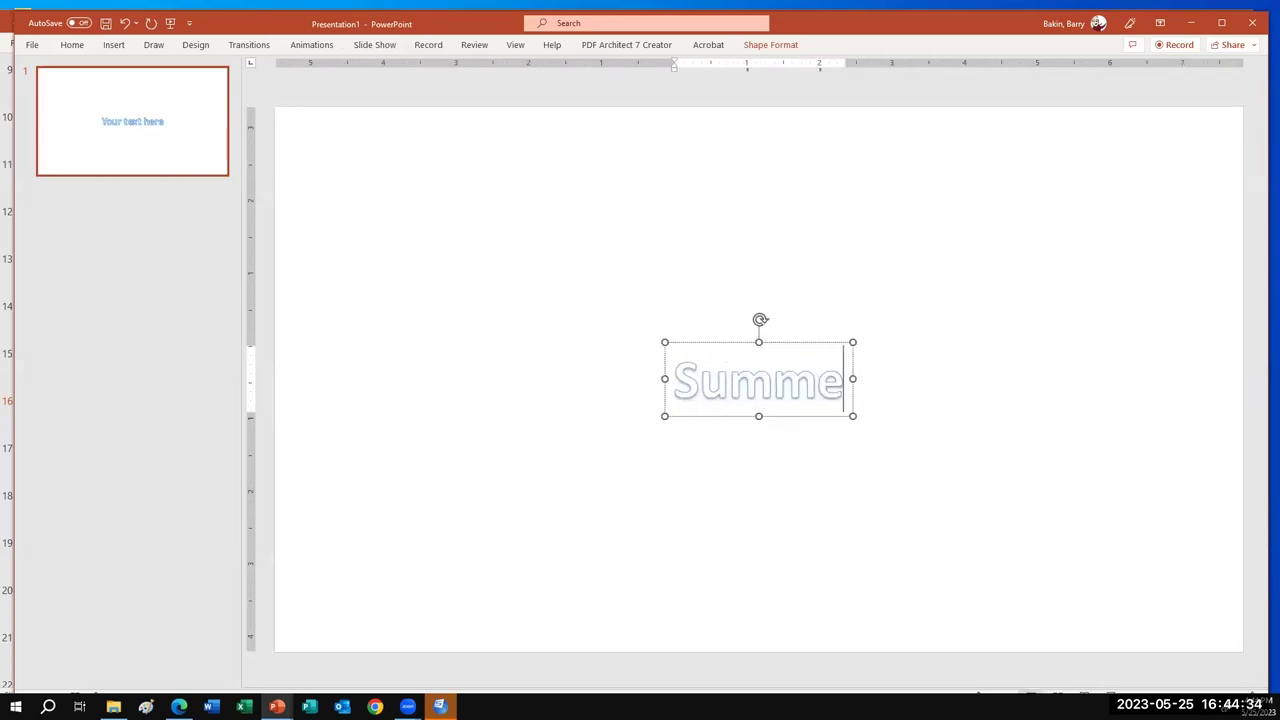
key("BackSpace")
key("BackSpace")
key("BackSpace")
key("BackSpace")
key("BackSpace")
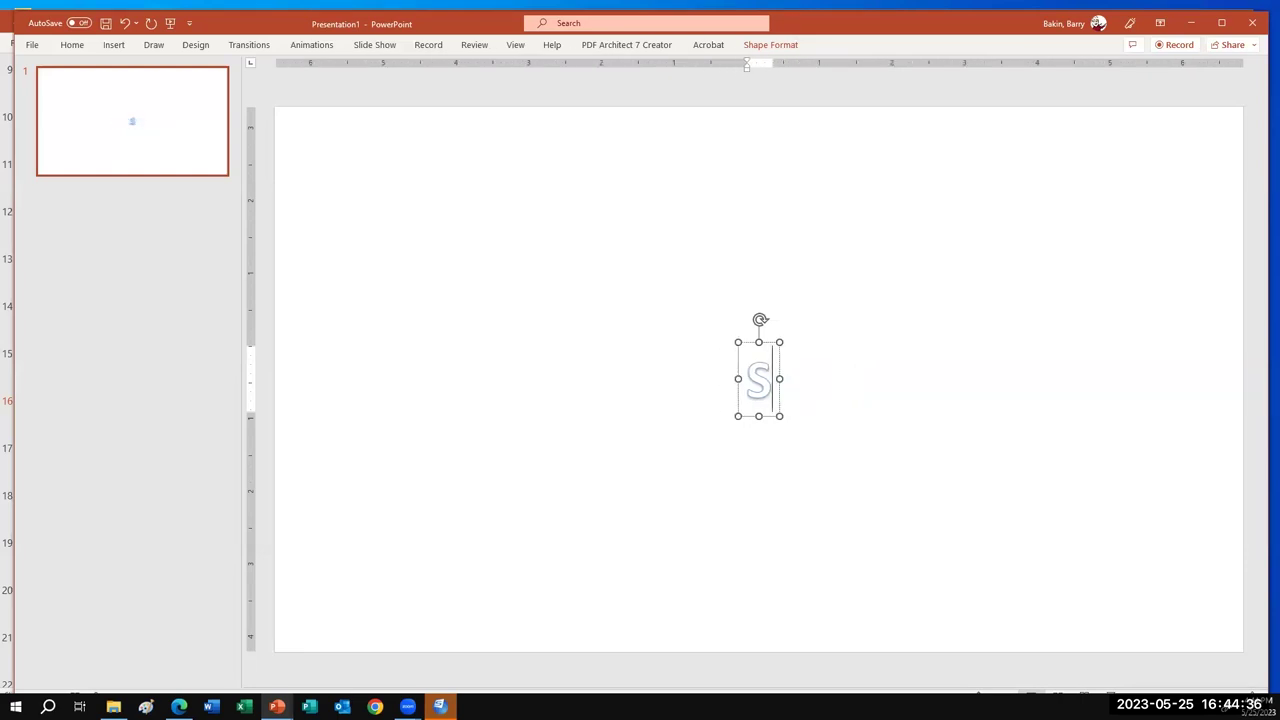
type("un")
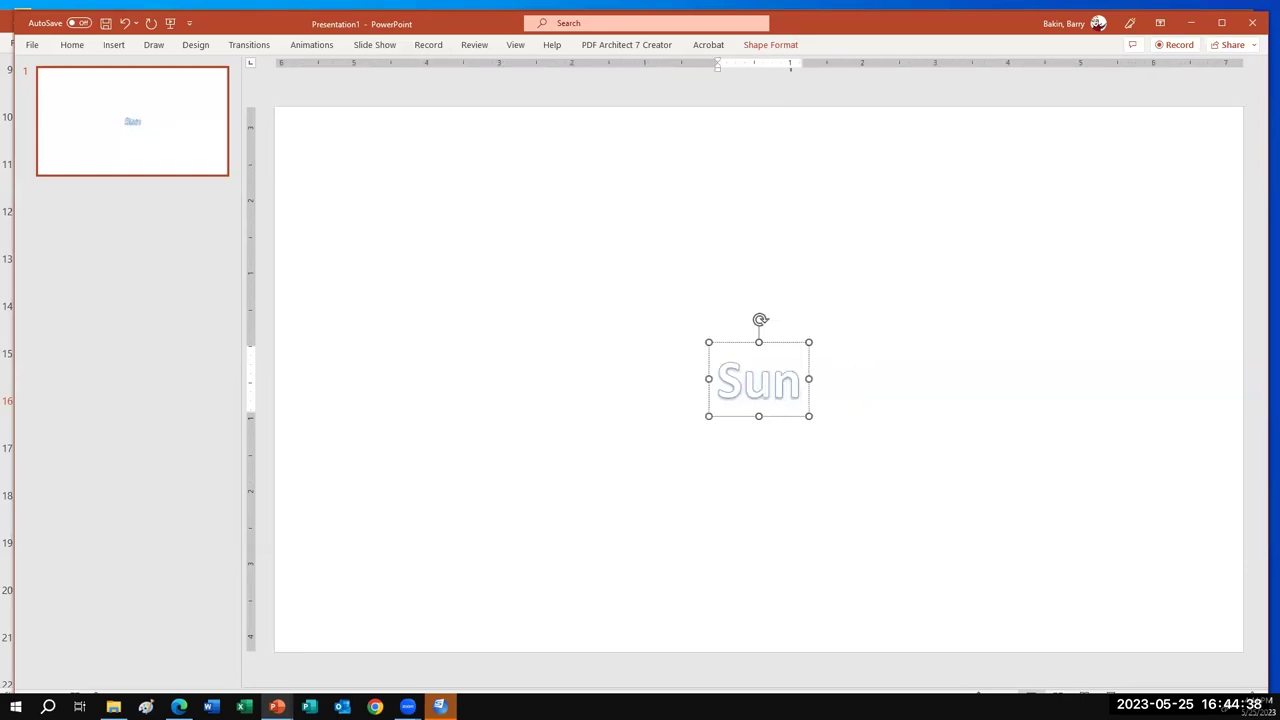
type("flowers")
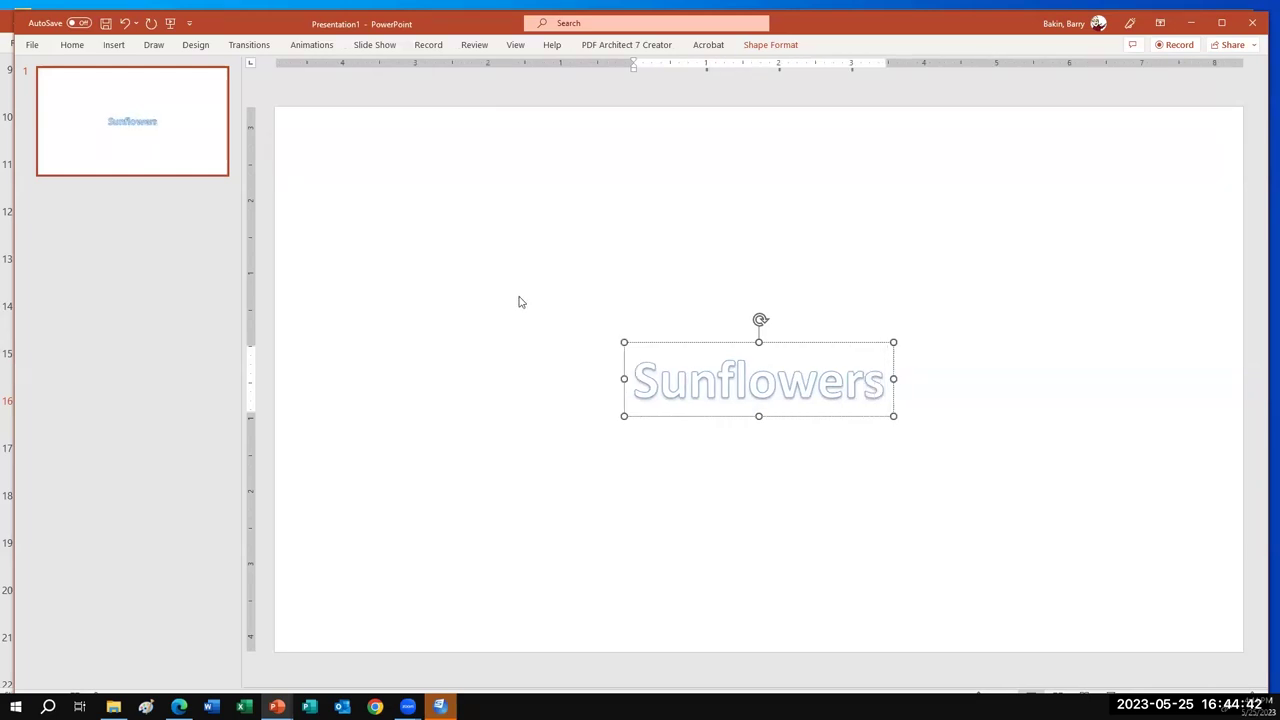
Step: Open the text effects formatting options for the Sunflowers WordArt
left_click(302, 46)
left_click(256, 46)
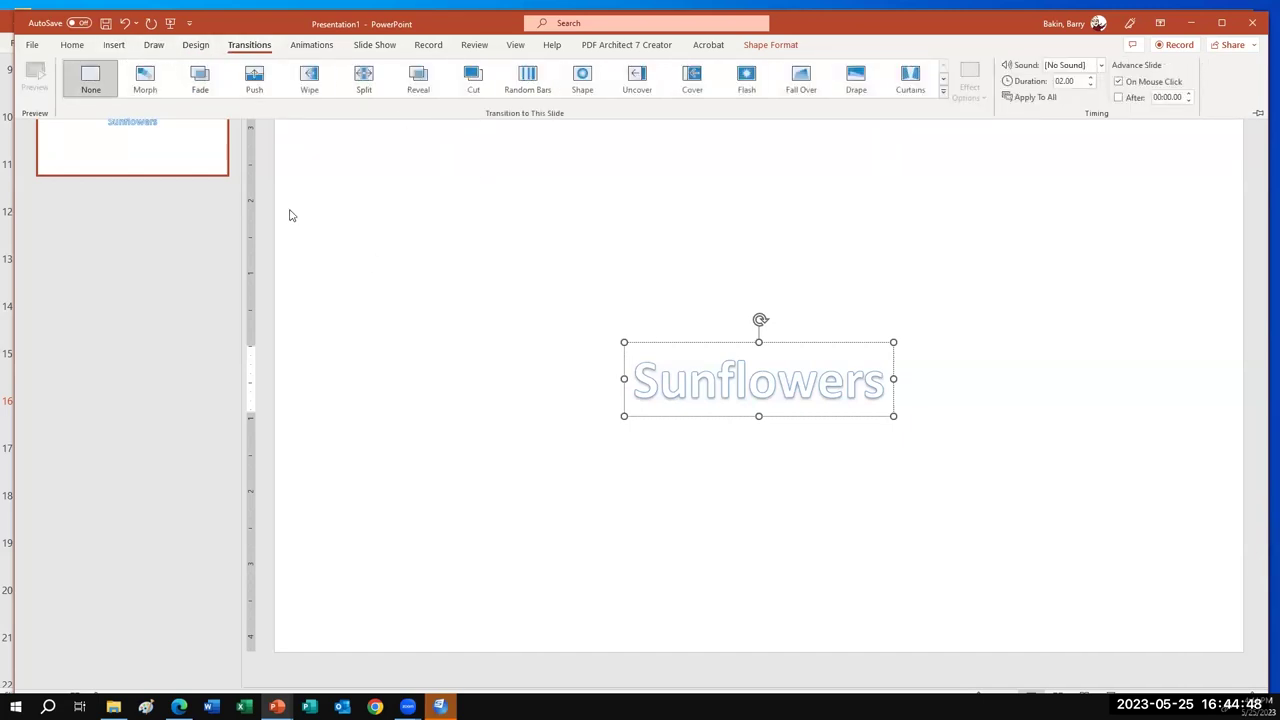
left_click(114, 45)
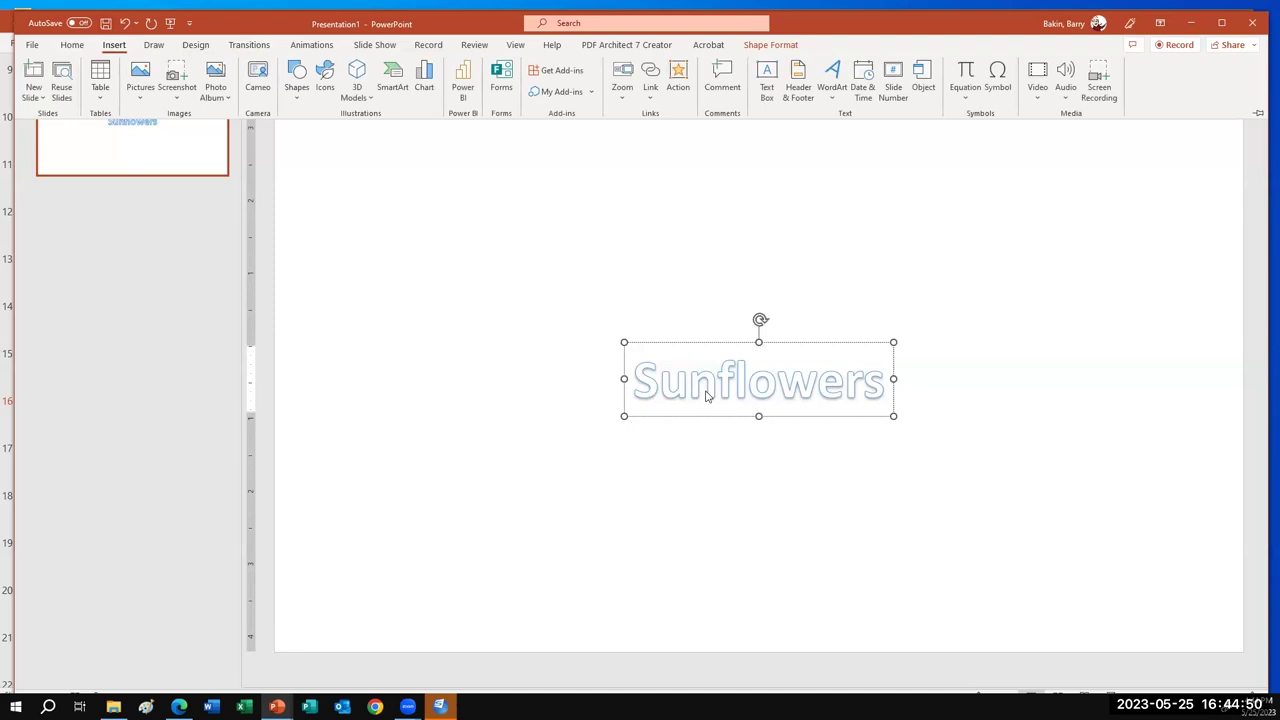
right_click(779, 397)
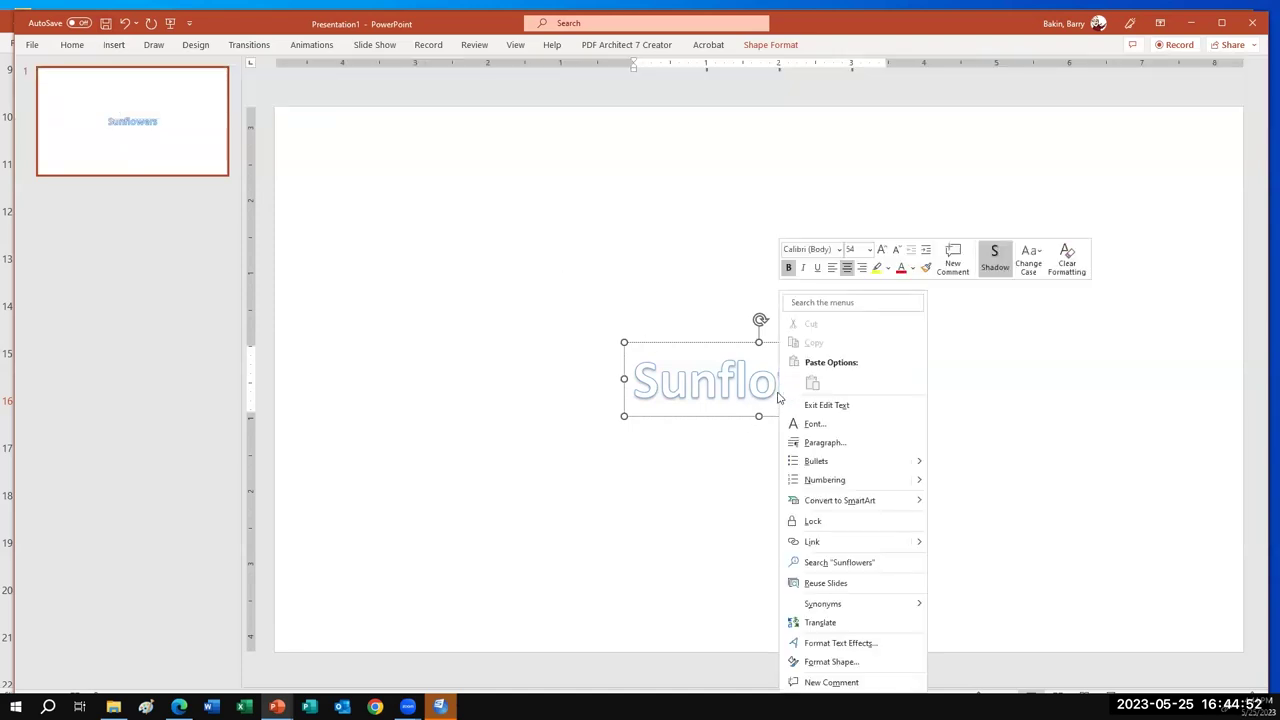
left_click(826, 644)
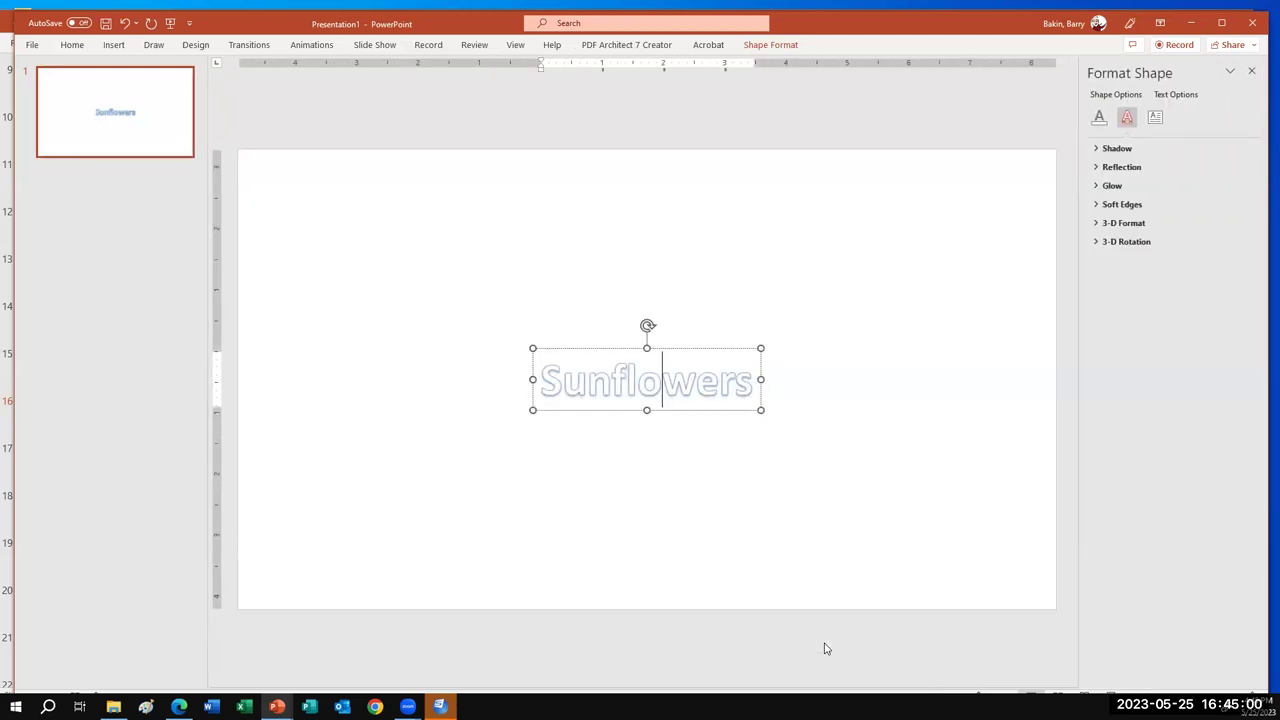
Step: Examine the font color, character spacing, letter case, shape effects and shape outline choices for the selected Sunflowers text
left_click_drag(756, 379, 572, 360)
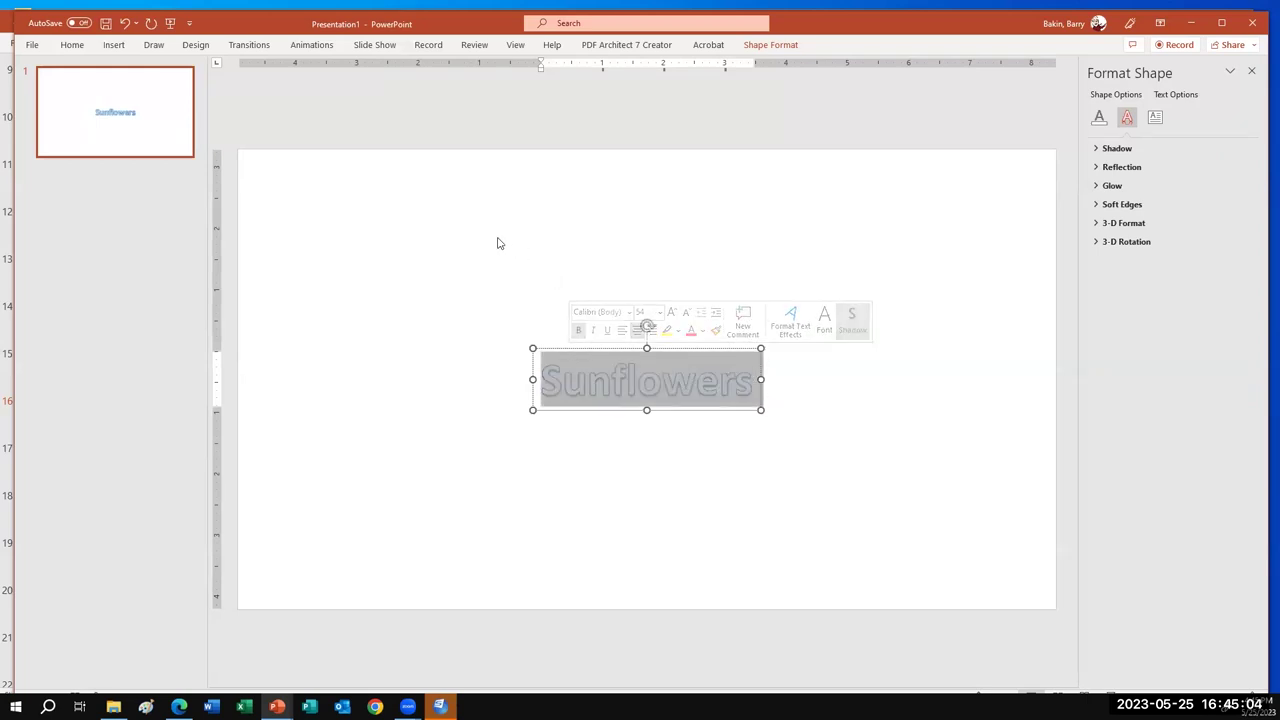
left_click(115, 46)
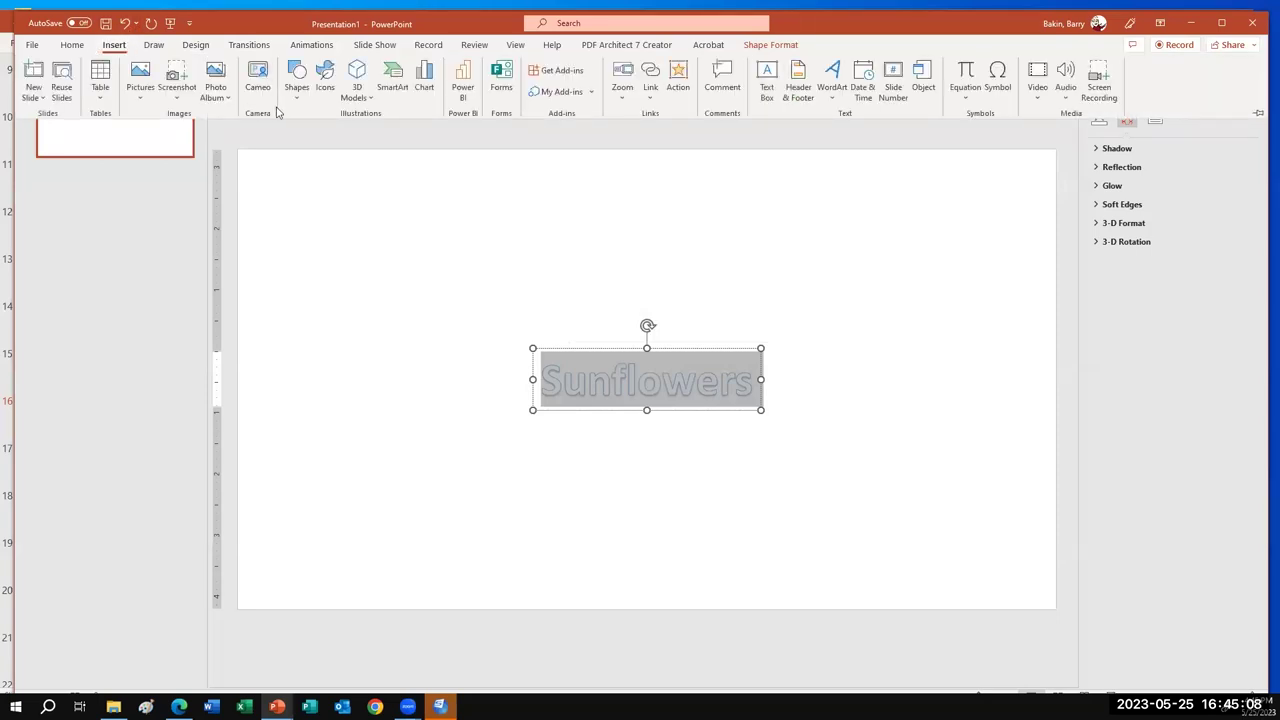
left_click(71, 45)
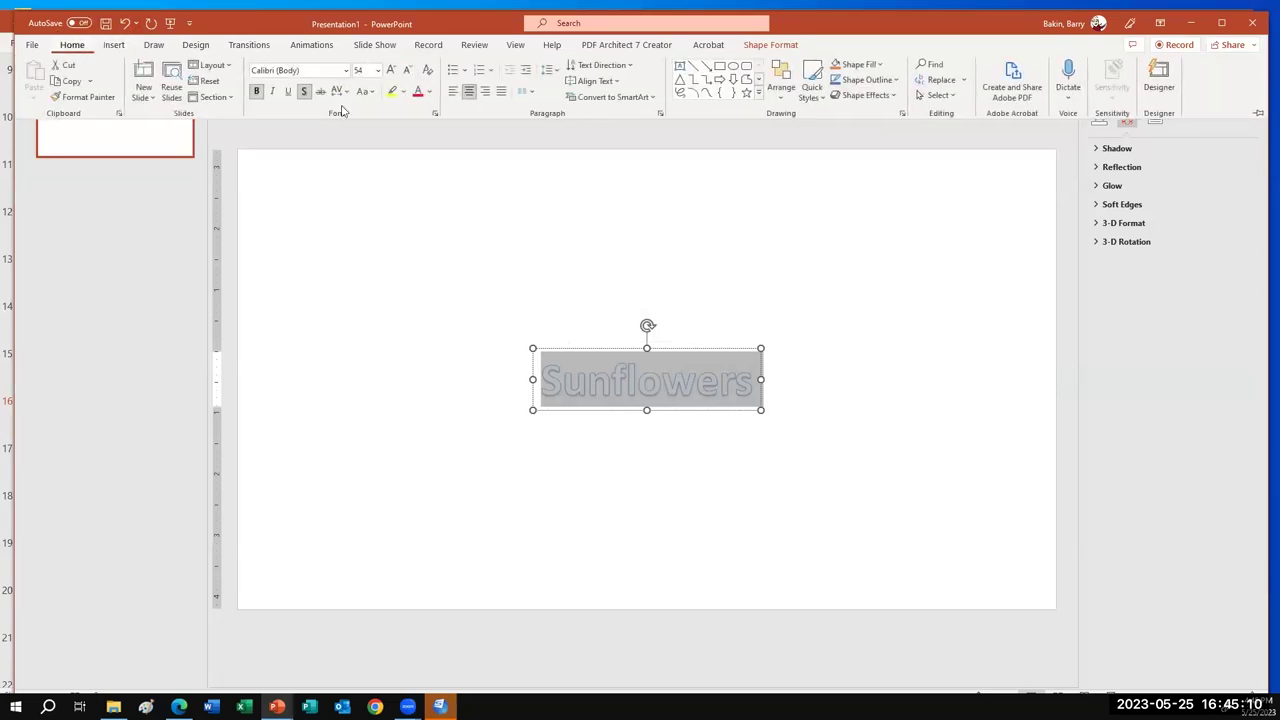
left_click(430, 91)
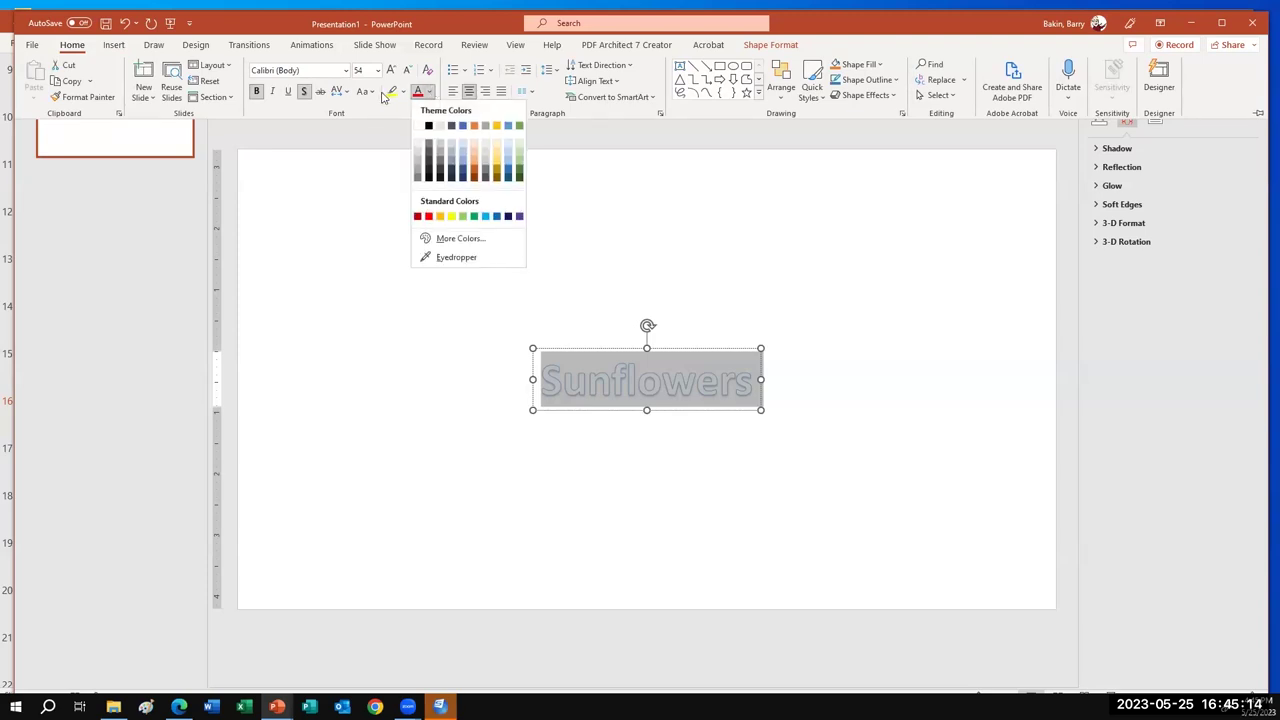
left_click(348, 92)
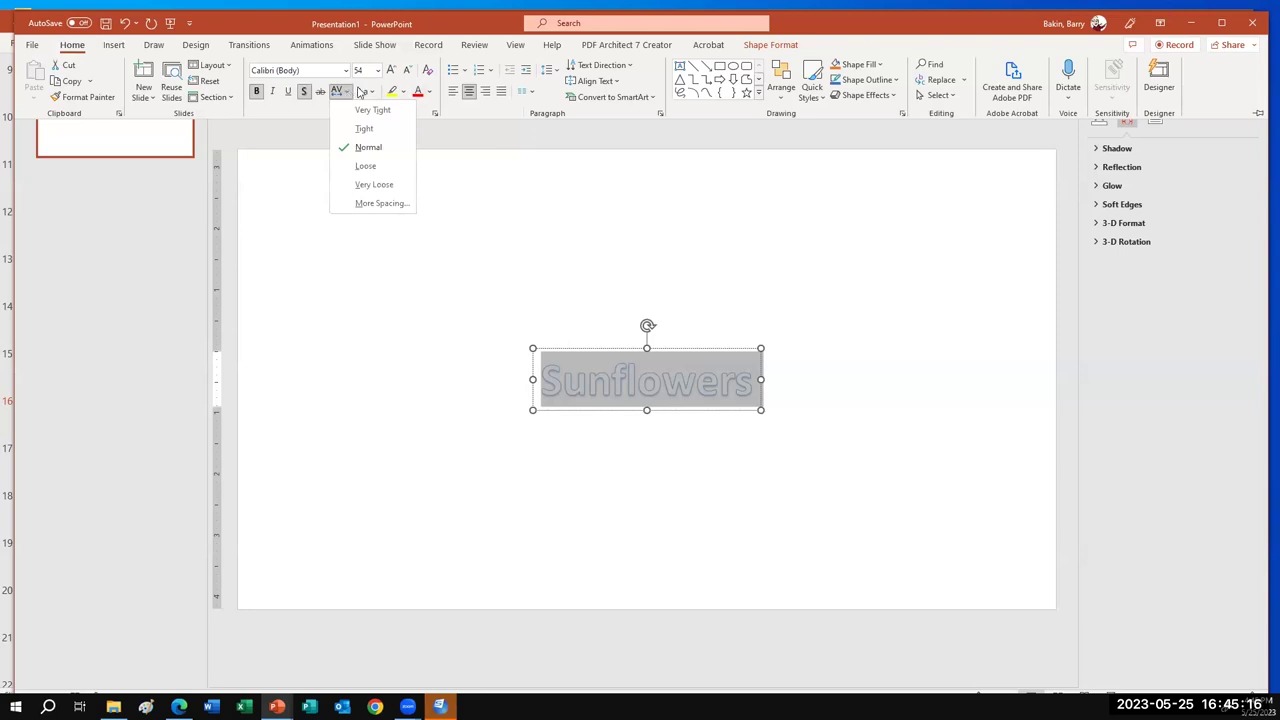
left_click(372, 92)
left_click(370, 92)
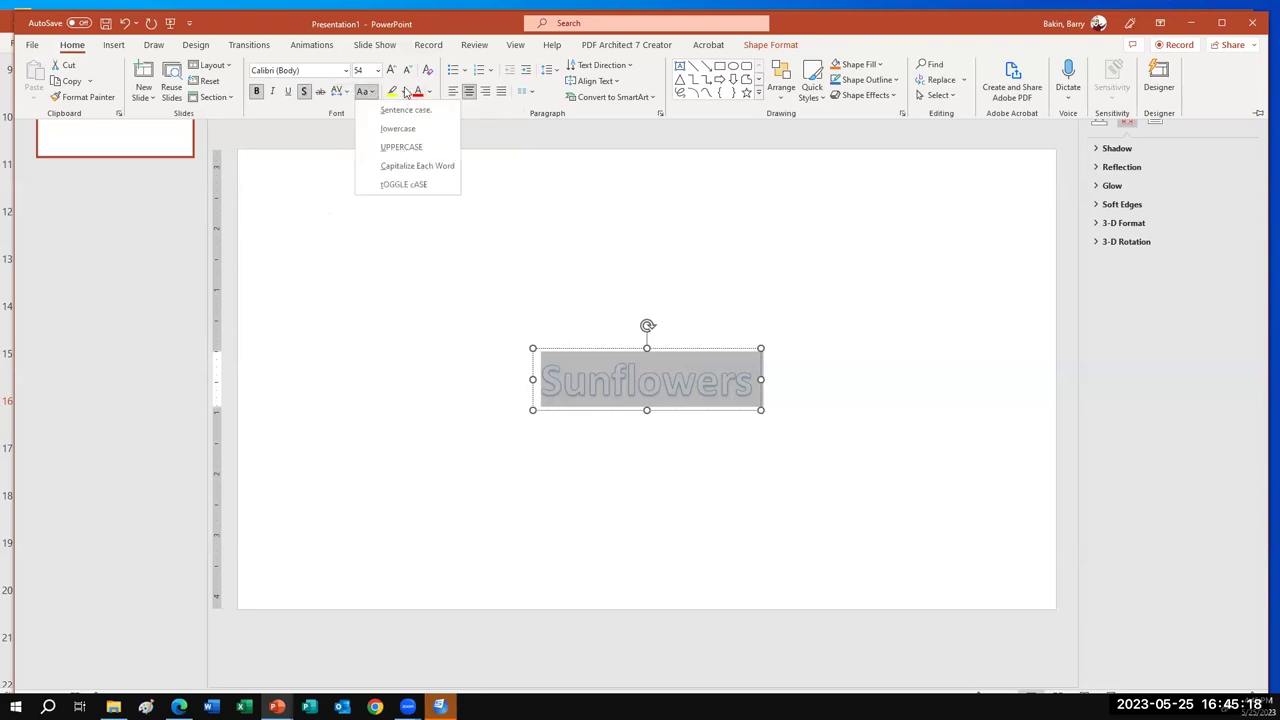
left_click(397, 69)
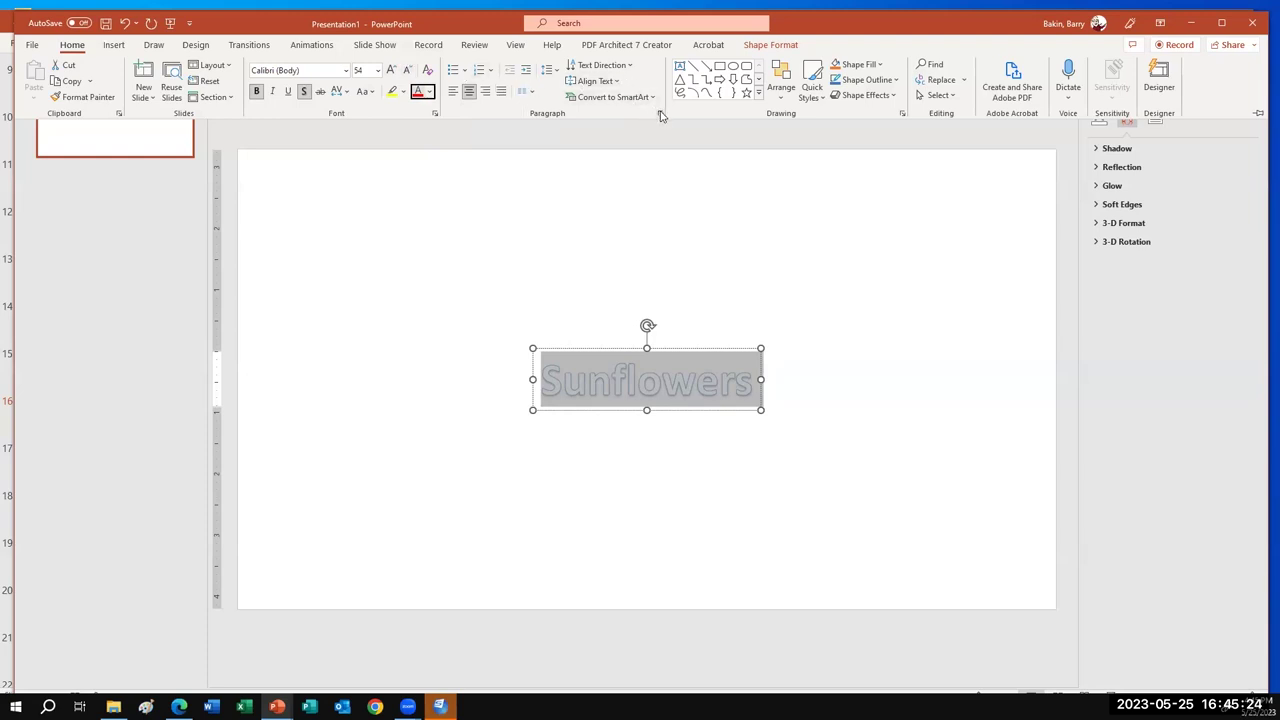
left_click(893, 97)
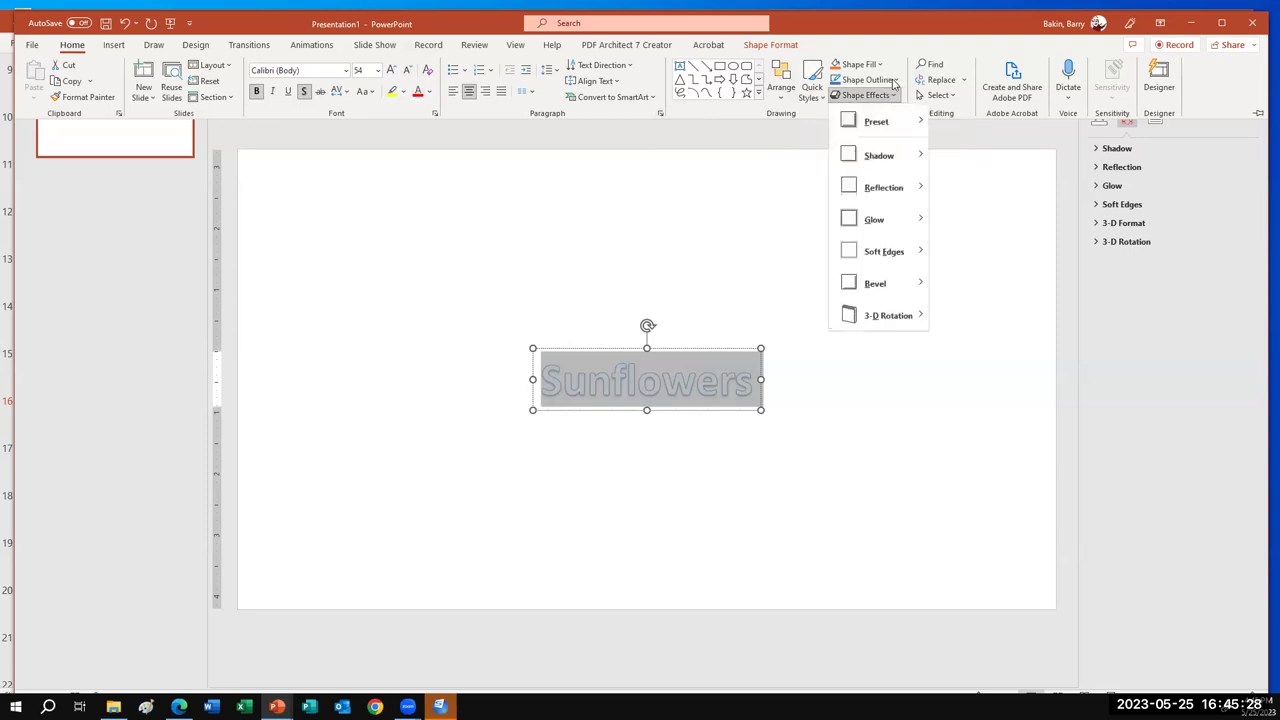
left_click(893, 81)
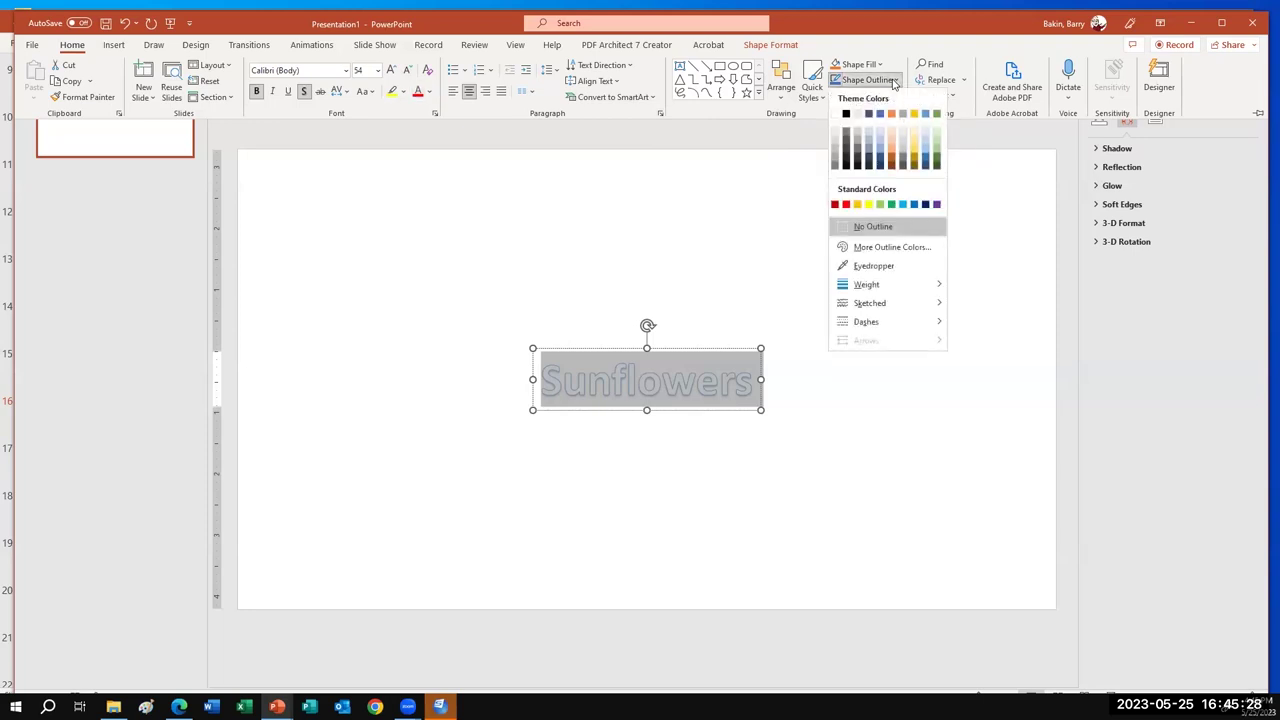
left_click(1010, 139)
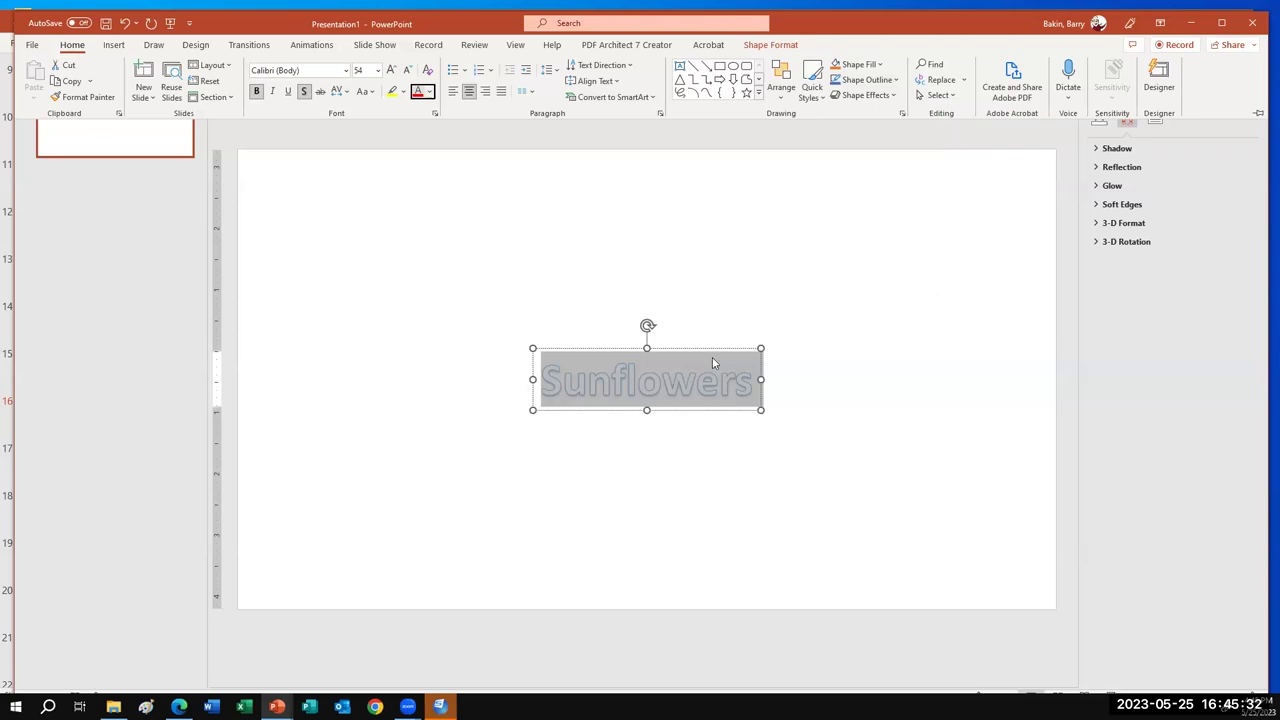
Step: Widen the Sunflowers WordArt box to about 5 inches and raise it toward the upper part of the slide
left_click(760, 349)
left_click_drag(760, 349, 842, 256)
key("Escape")
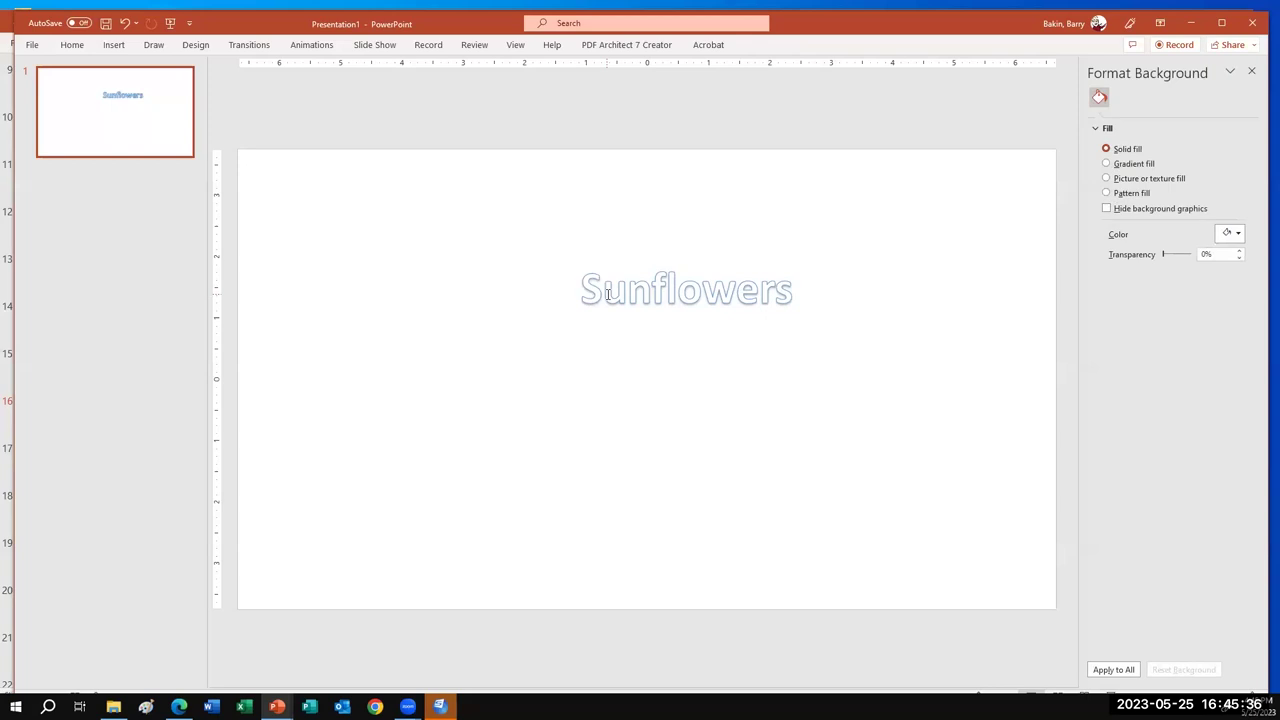
Step: Apply a Transform warp text effect to the Sunflowers text that tapers it from a wide base to a narrow top
left_click(617, 291)
left_click_drag(586, 289, 803, 290)
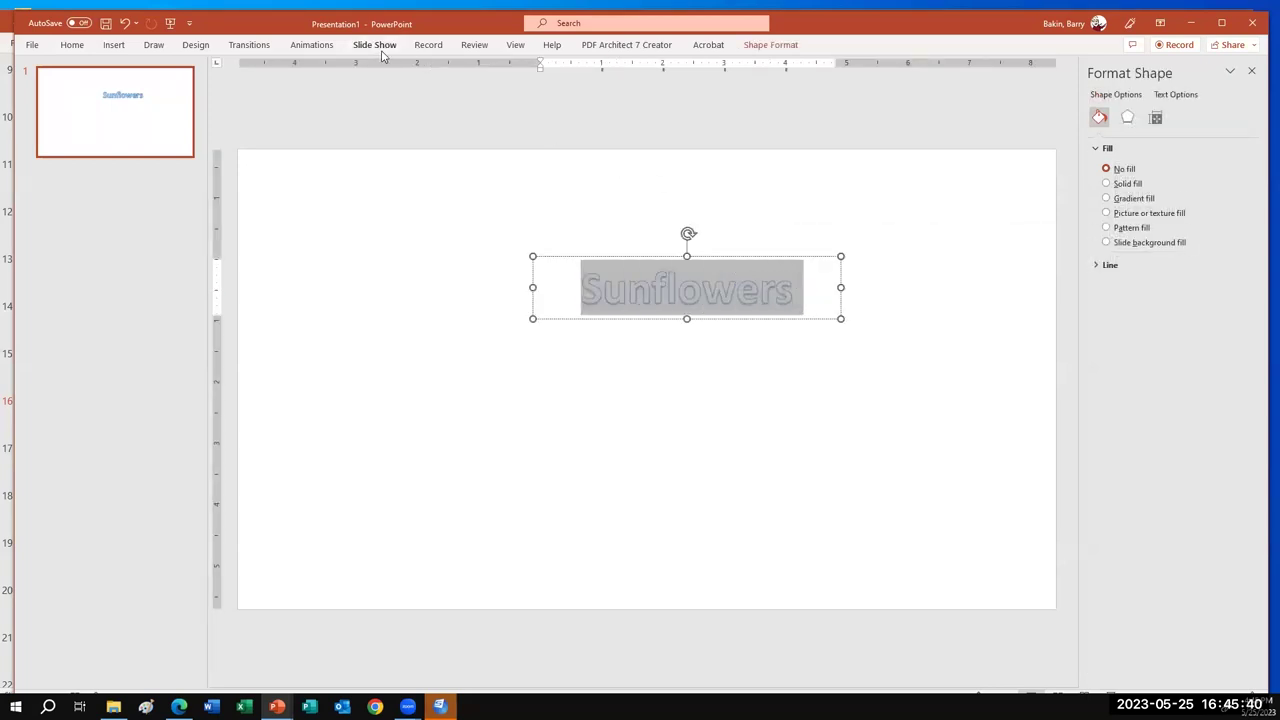
left_click(154, 45)
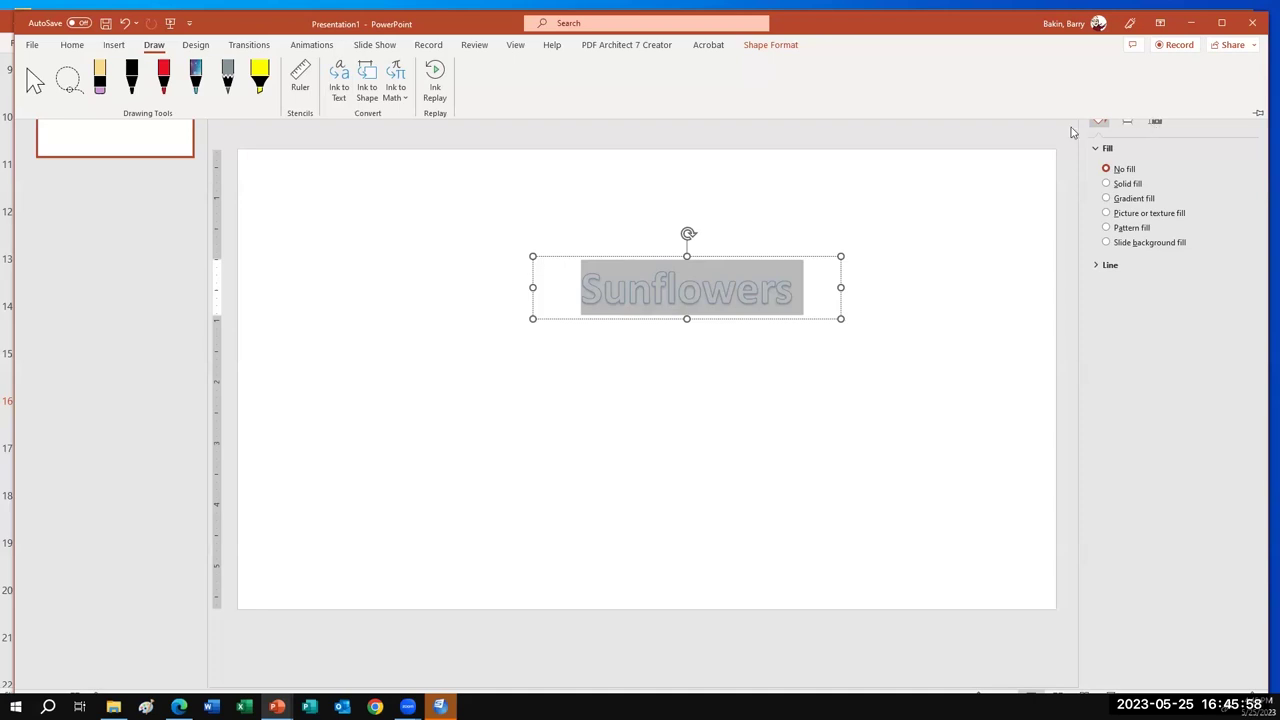
left_click(770, 45)
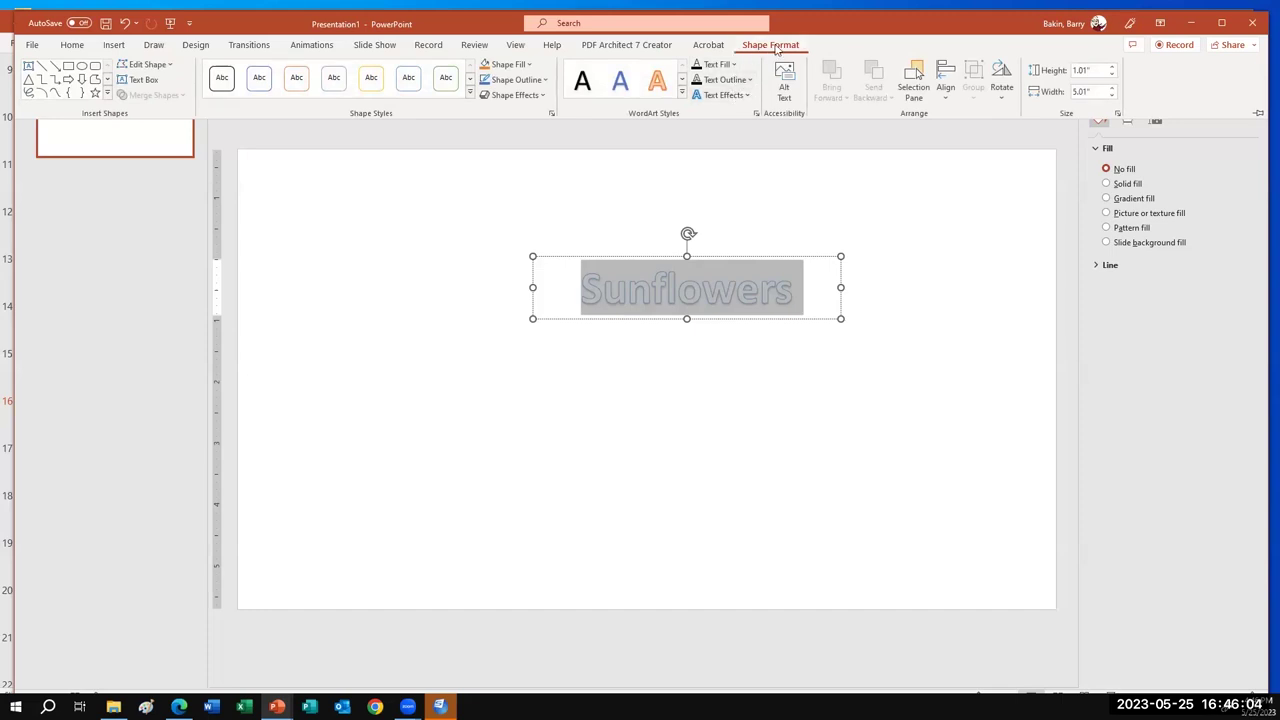
left_click(745, 96)
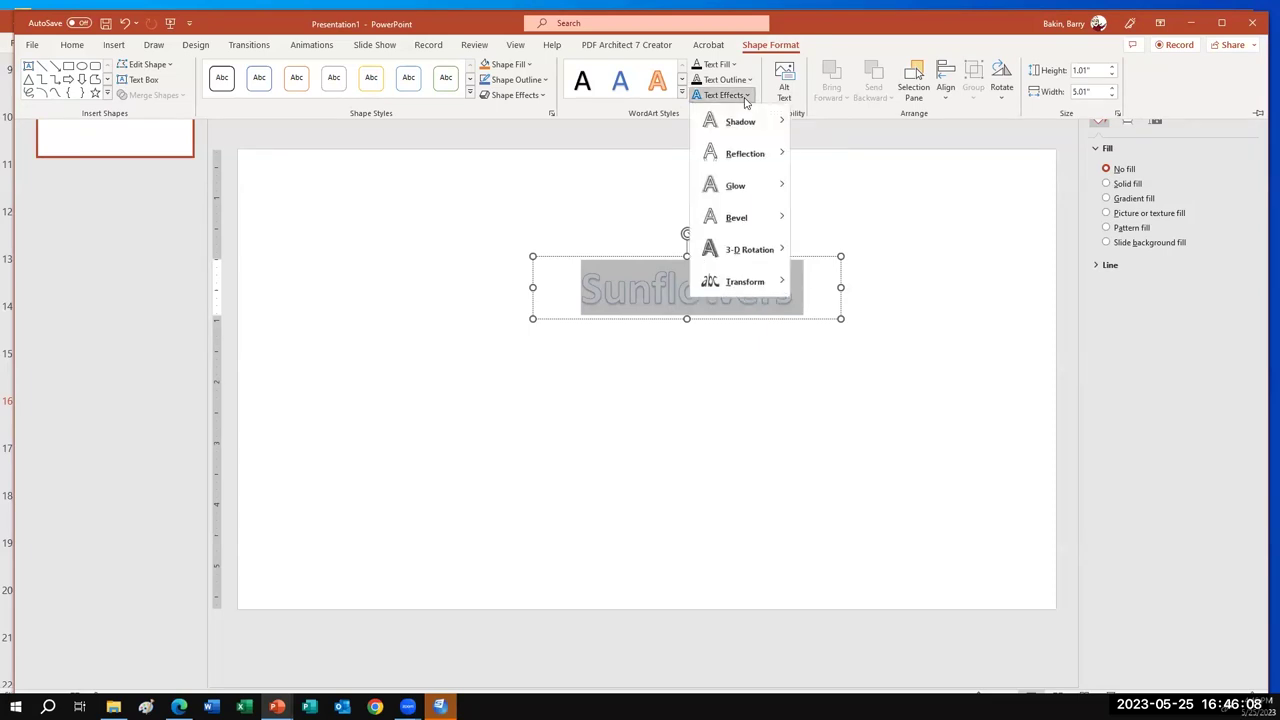
mouse_move(733, 284)
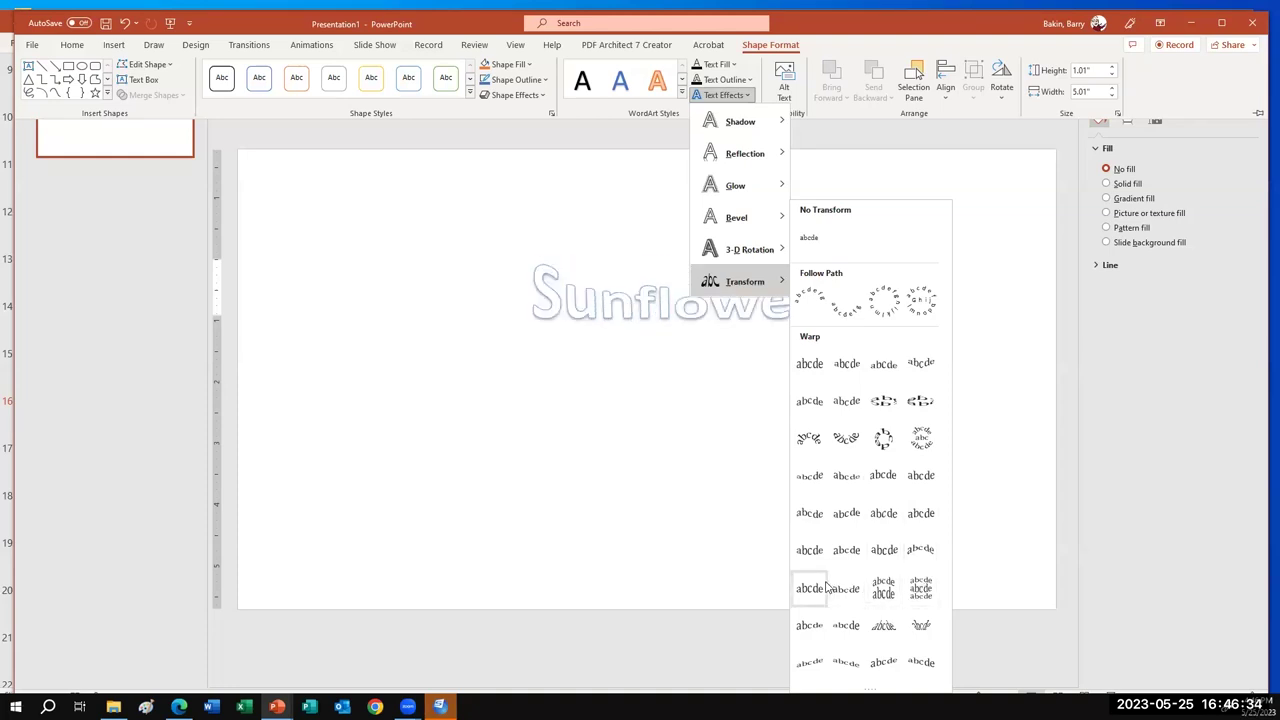
left_click(880, 626)
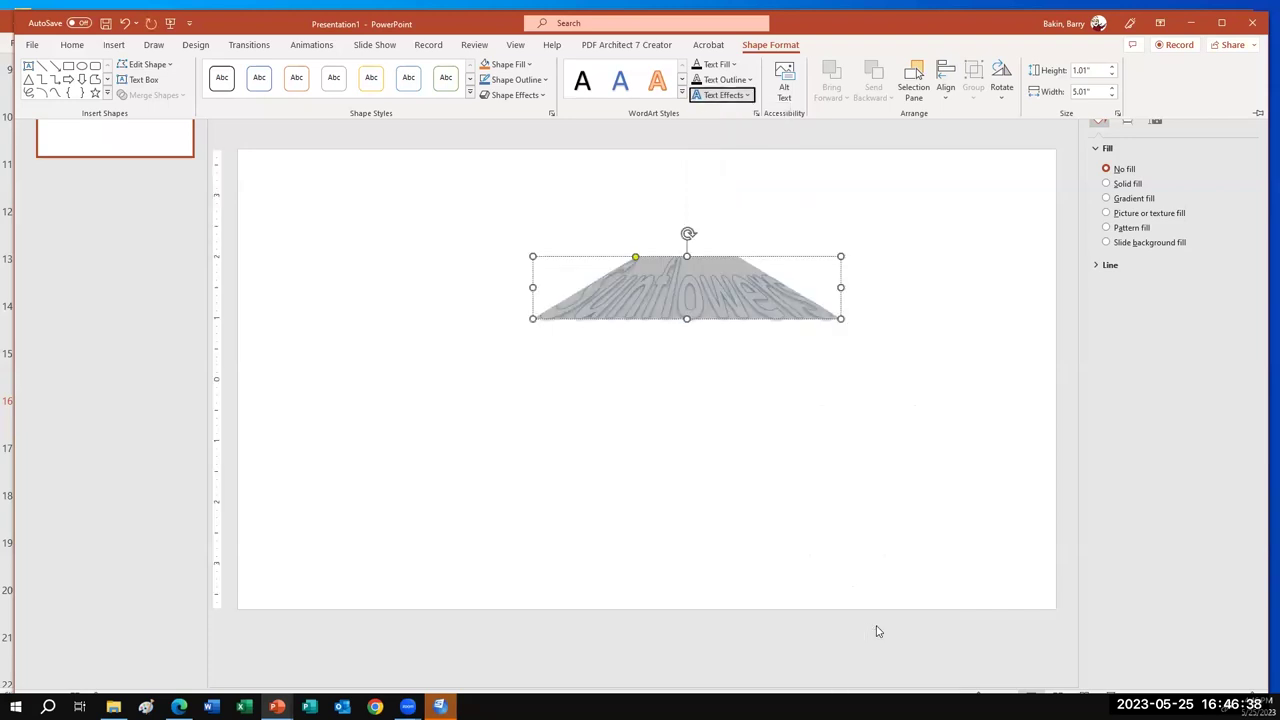
Step: Stretch the warped Sunflowers WordArt in width and height until it nearly fills the slide
left_click(537, 322)
left_click_drag(532, 318, 266, 489)
left_click_drag(842, 257, 1037, 186)
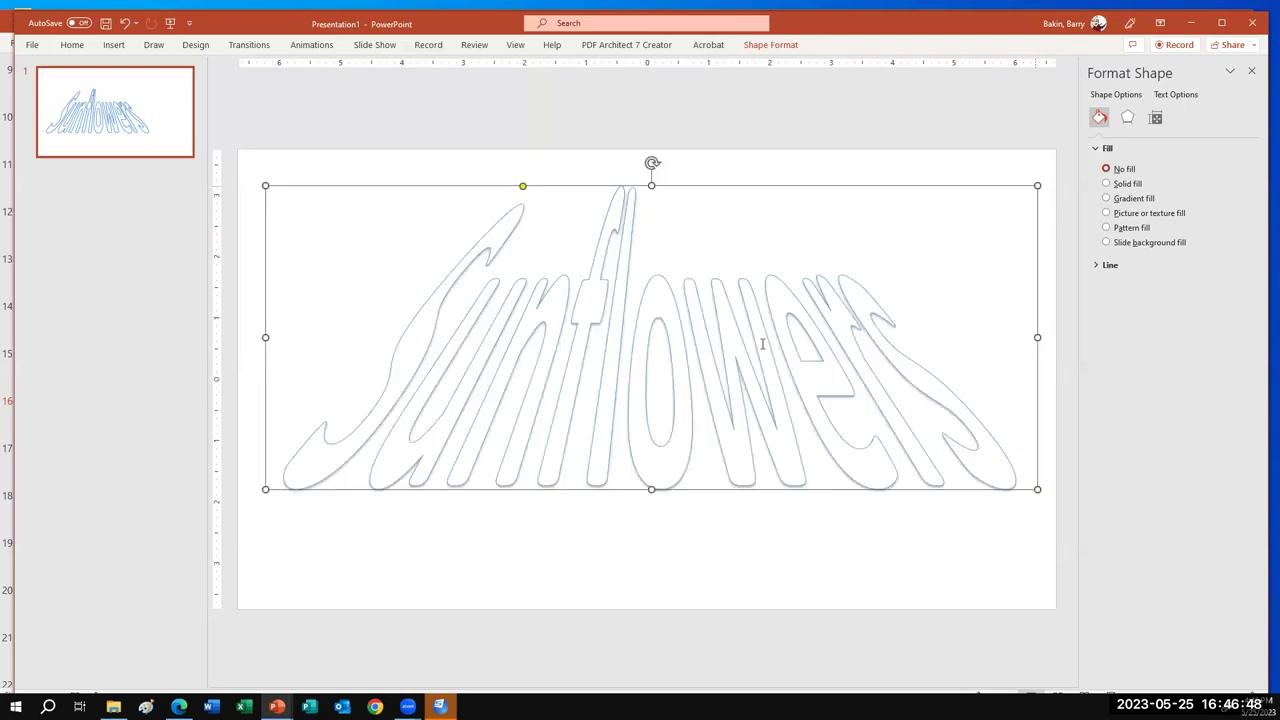
left_click_drag(650, 491, 645, 582)
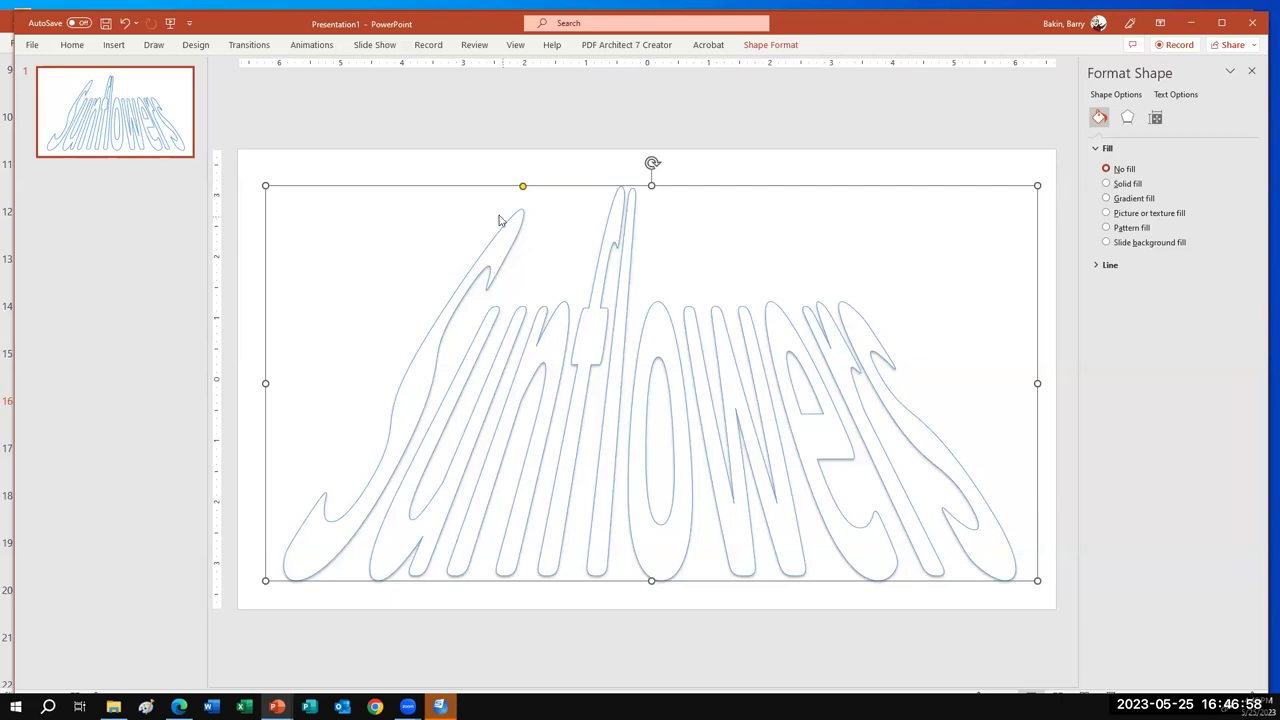
Step: Select all of the warped Sunflowers text and open its font color choices
left_click(396, 375)
left_click(404, 372)
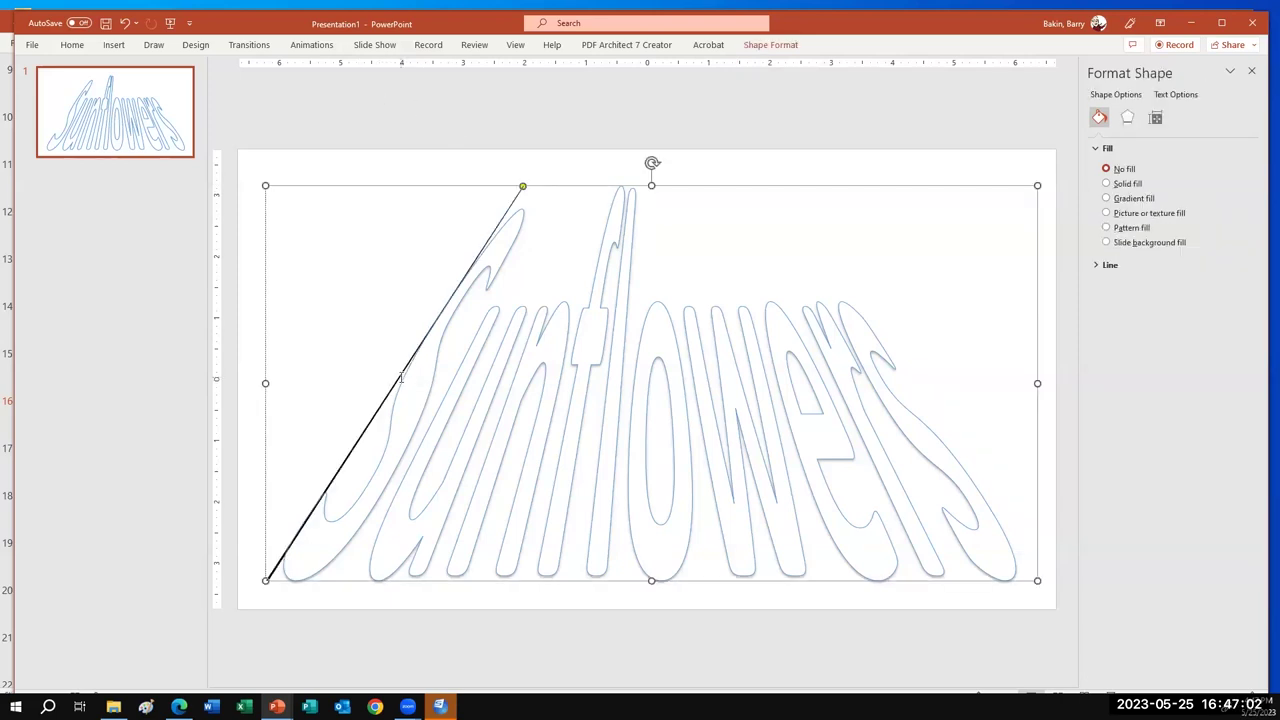
left_click_drag(505, 377, 988, 346)
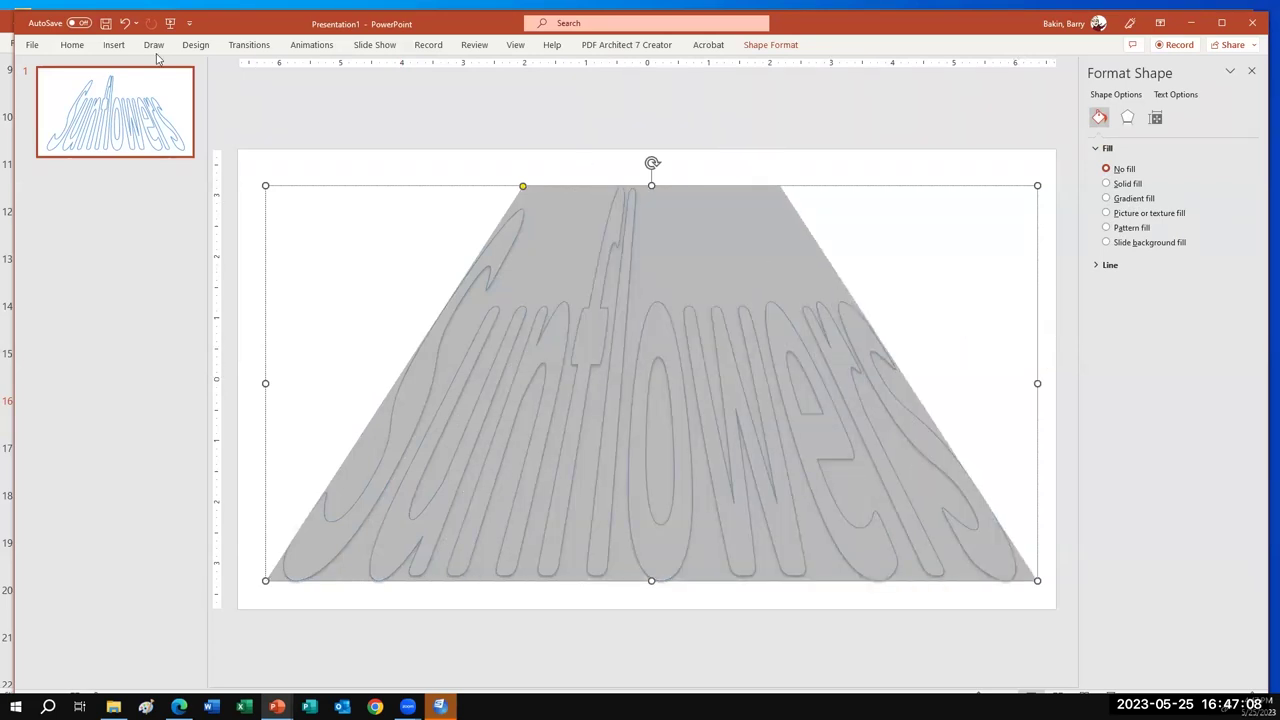
left_click(73, 46)
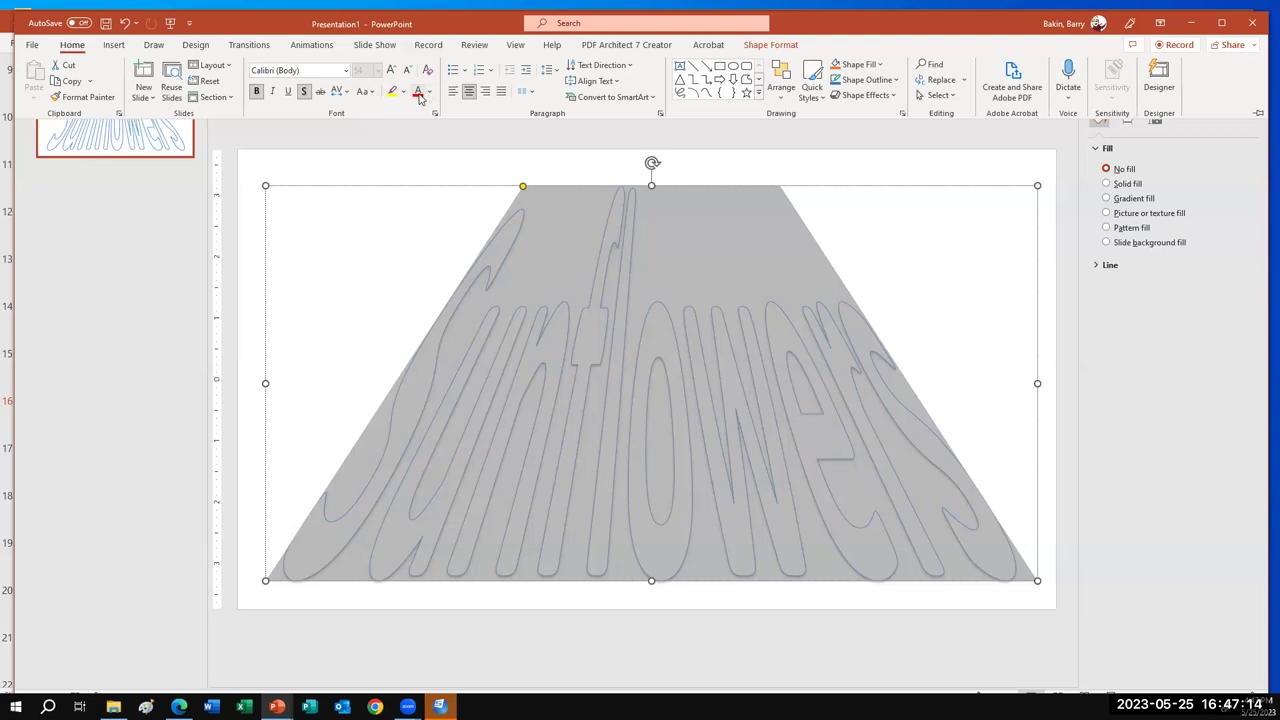
left_click(428, 93)
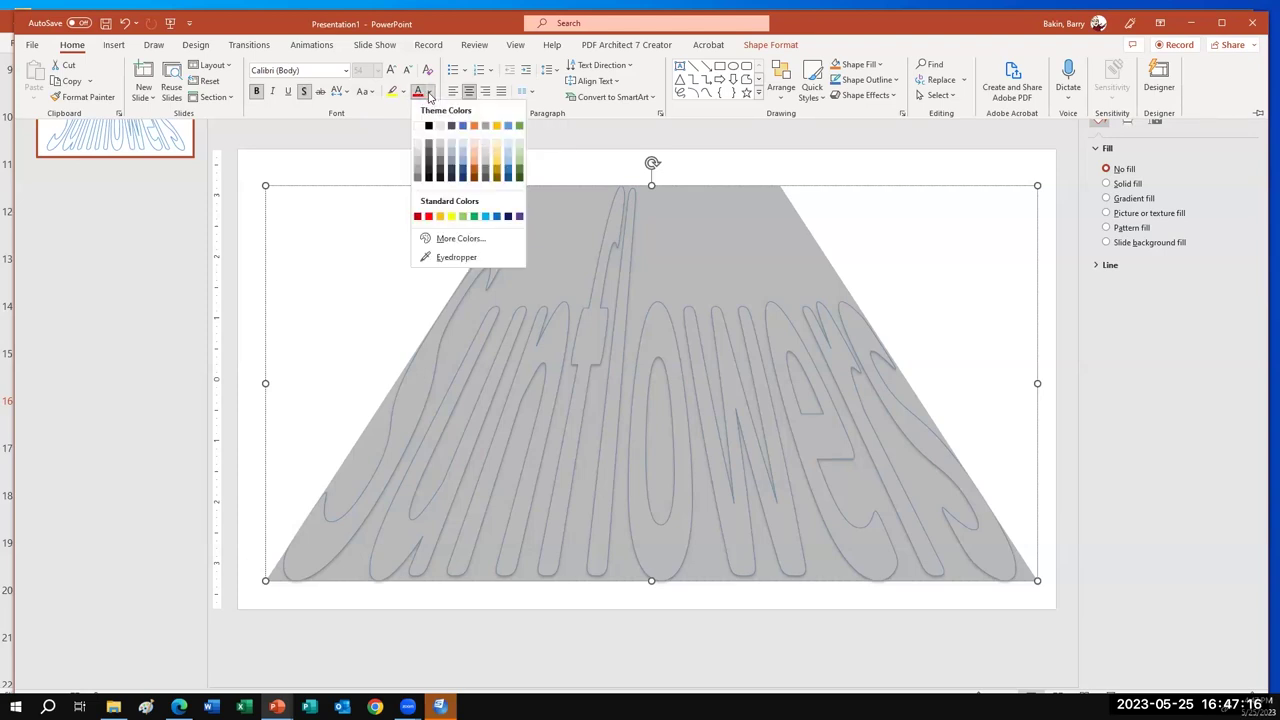